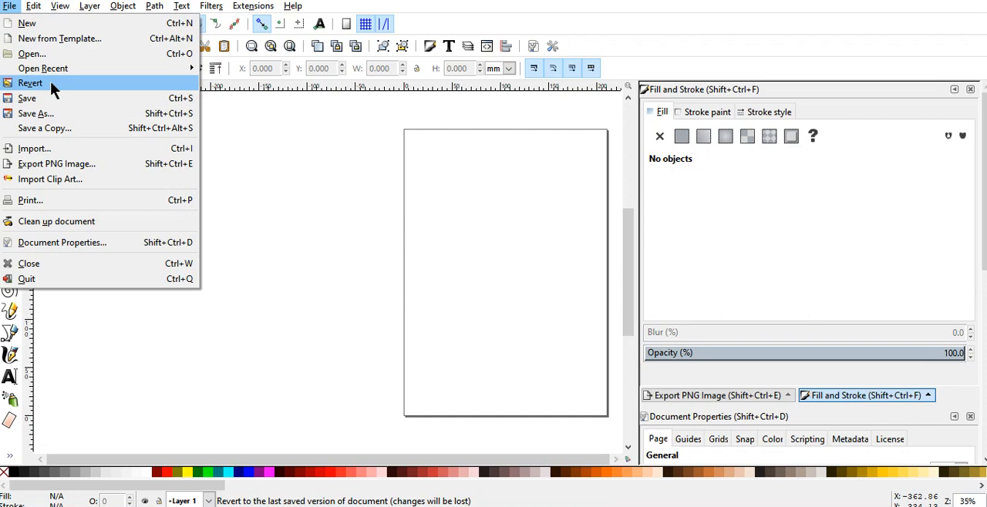
Step: Import round box.svg into the document and move the imported drawing further left on the canvas
{"action": "left_click", "coordinate": [60, 152]}
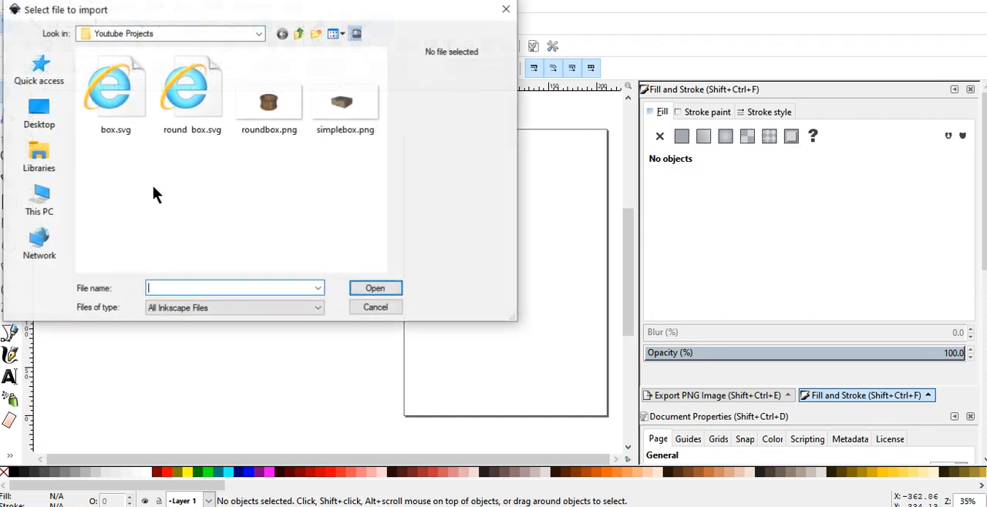
{"action": "left_click", "coordinate": [190, 107]}
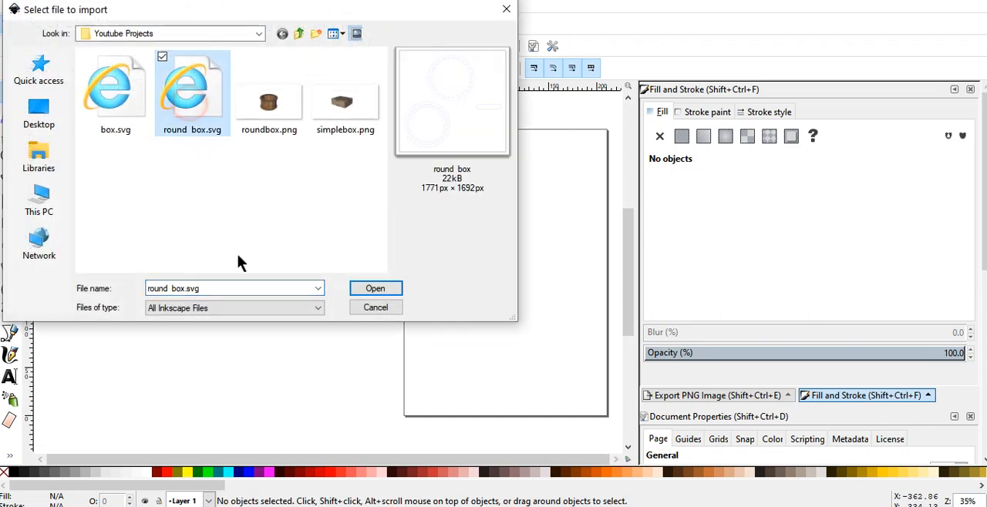
{"action": "left_click", "coordinate": [381, 287]}
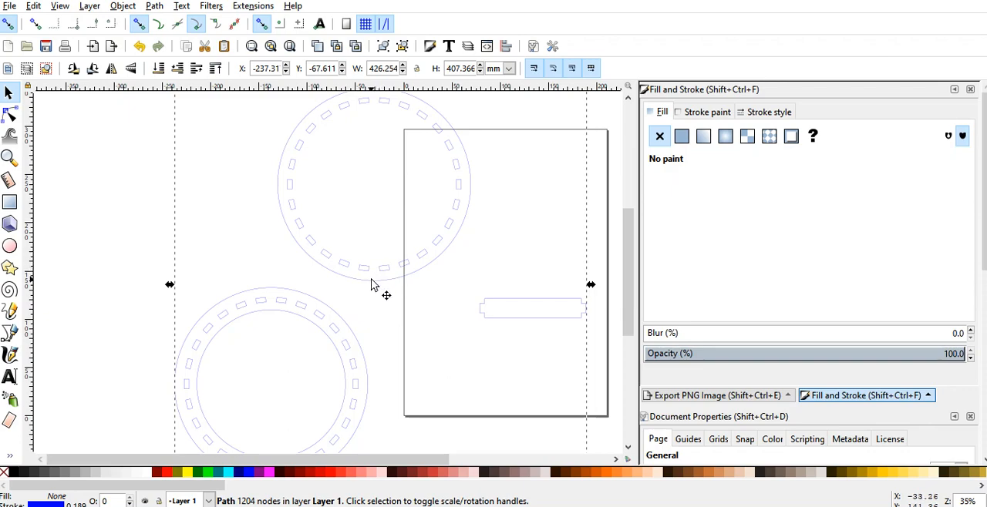
{"action": "left_click_drag", "start_coordinate": [372, 281], "coordinate": [317, 284]}
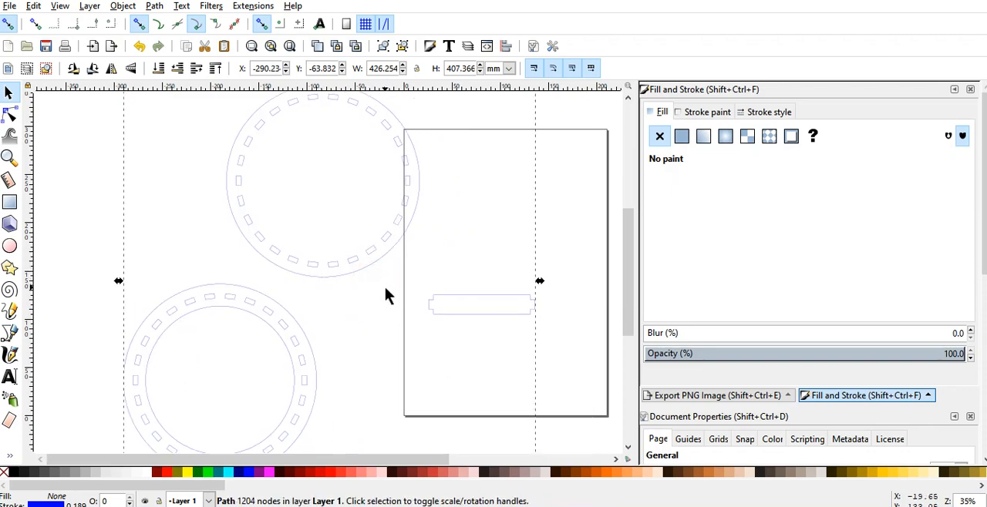
Step: Change the imported drawing's stroke color to pure red with RGB values 255, 0, 0
{"action": "scroll", "coordinate": [385, 291], "scroll_direction": "down", "scroll_amount": 1}
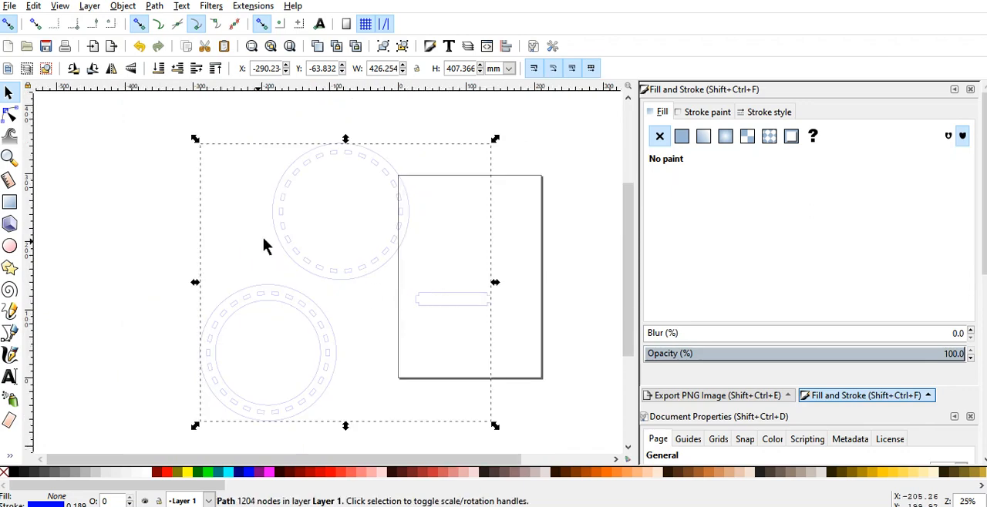
{"action": "left_click", "coordinate": [704, 113]}
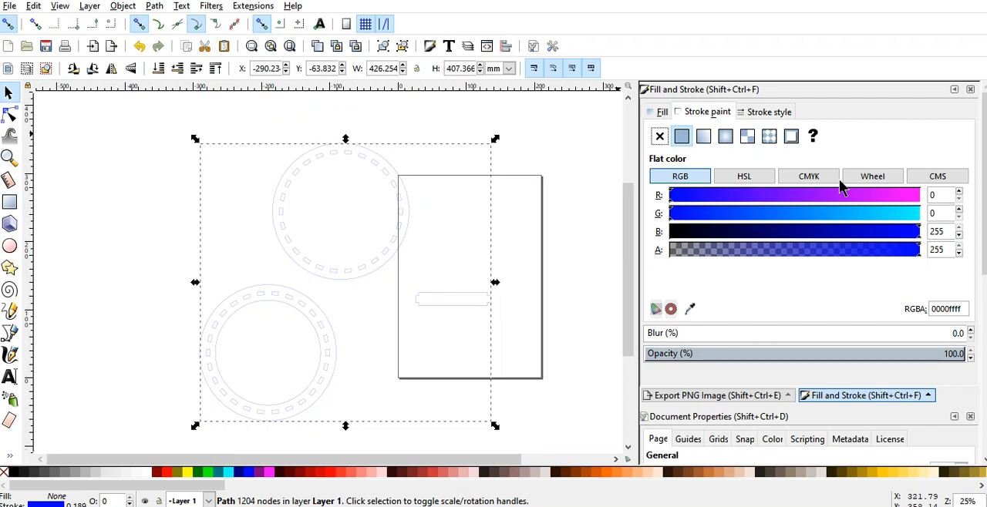
{"action": "left_click", "coordinate": [932, 195]}
{"action": "type", "text": "255"}
{"action": "key", "text": "Tab"}
{"action": "key", "text": "Tab"}
{"action": "type", "text": "0"}
{"action": "key", "text": "Tab"}
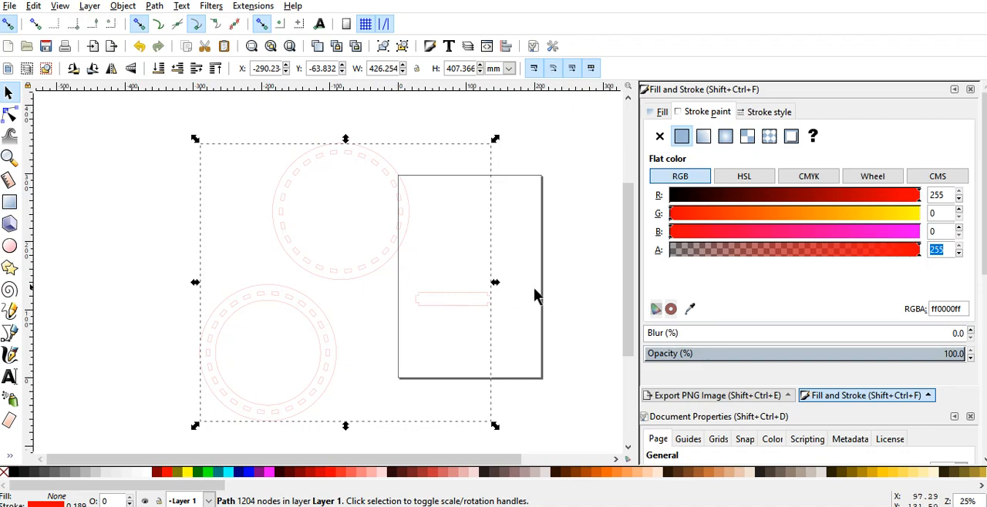
Step: Break the imported combined path apart into separate paths and deselect them
{"action": "left_click", "coordinate": [765, 112]}
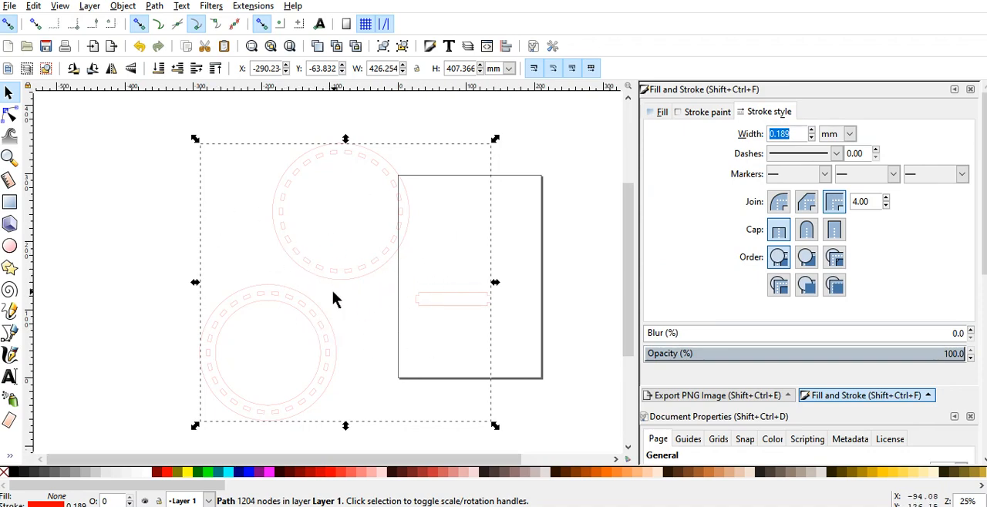
{"action": "left_click", "coordinate": [152, 6]}
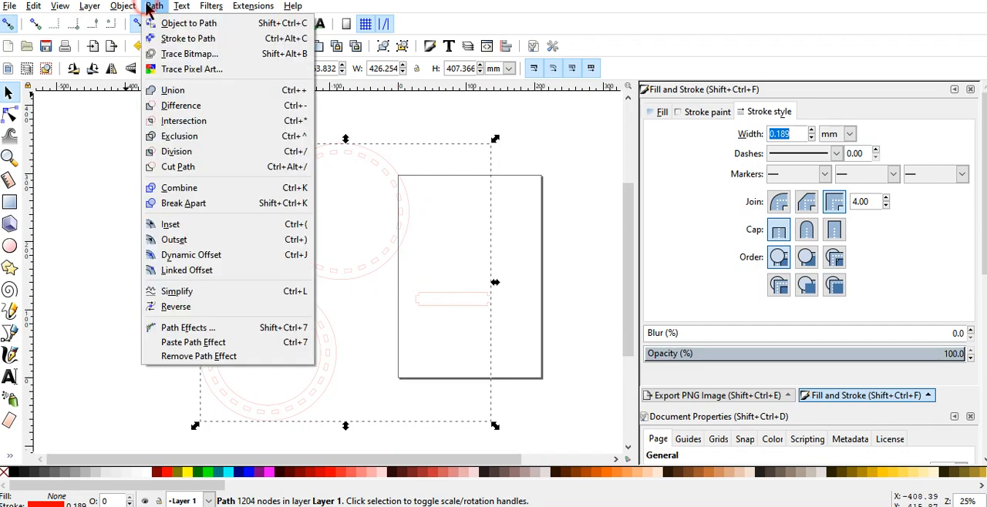
{"action": "left_click", "coordinate": [176, 204]}
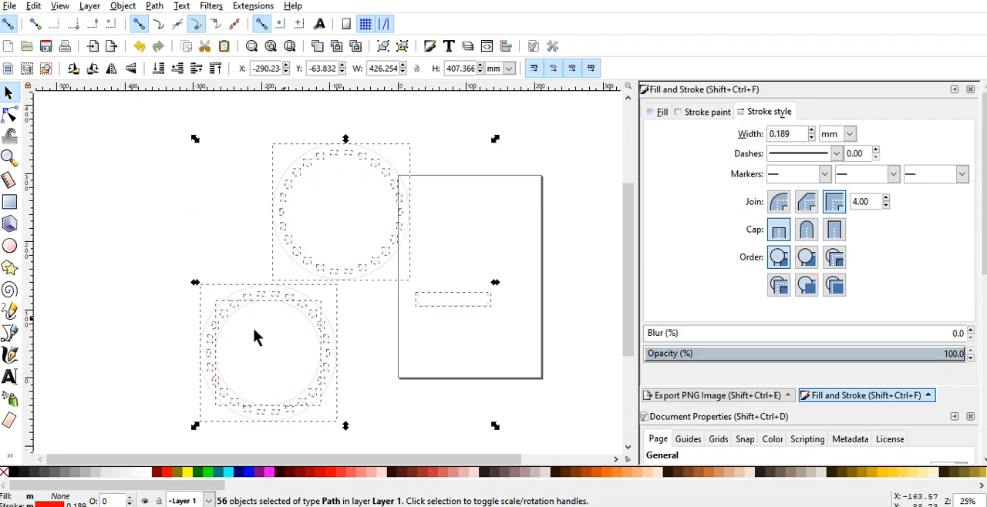
{"action": "left_click", "coordinate": [374, 322]}
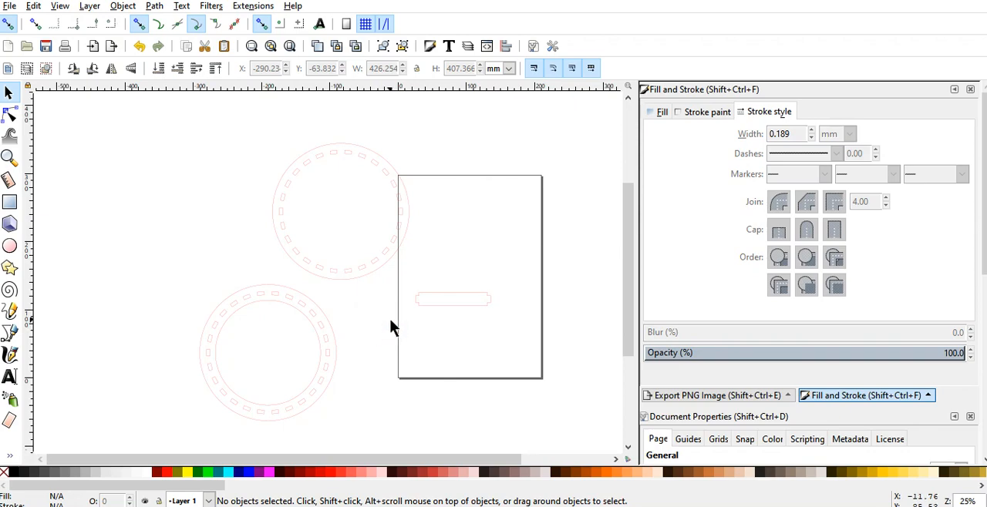
Step: Group all paths of the lower slotted ring with the inner circle and move the group left, away from the page
{"action": "left_click_drag", "start_coordinate": [165, 279], "coordinate": [340, 425]}
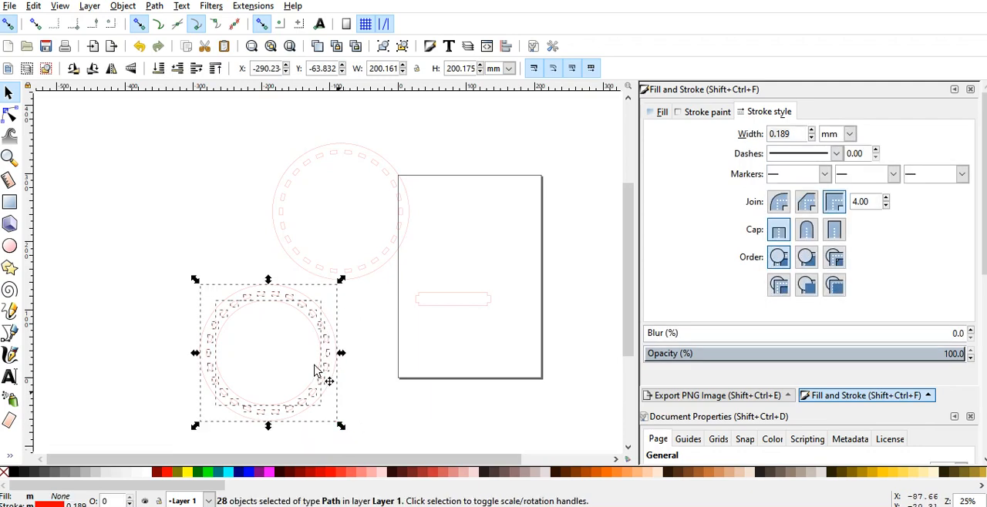
{"action": "key", "text": "ctrl+g"}
{"action": "left_click", "coordinate": [163, 193]}
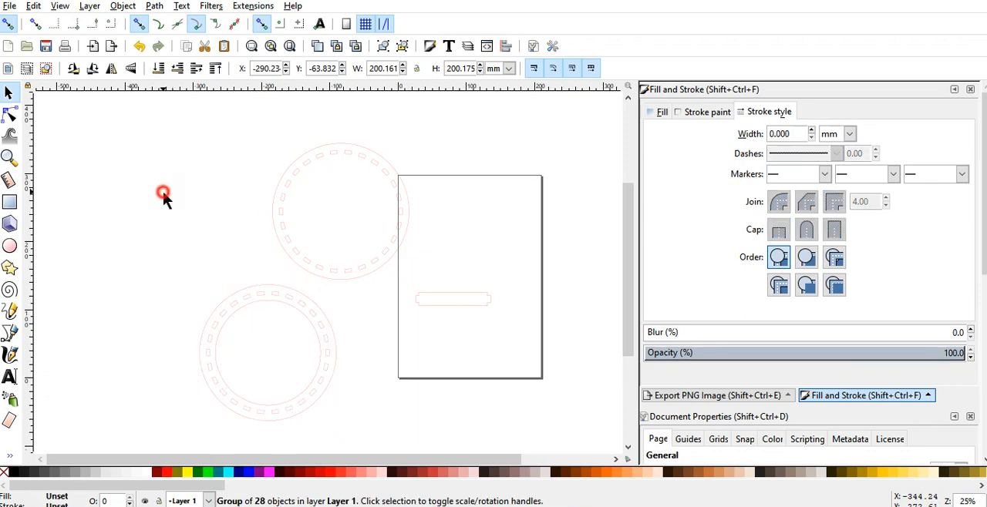
{"action": "left_click_drag", "start_coordinate": [231, 306], "coordinate": [239, 326]}
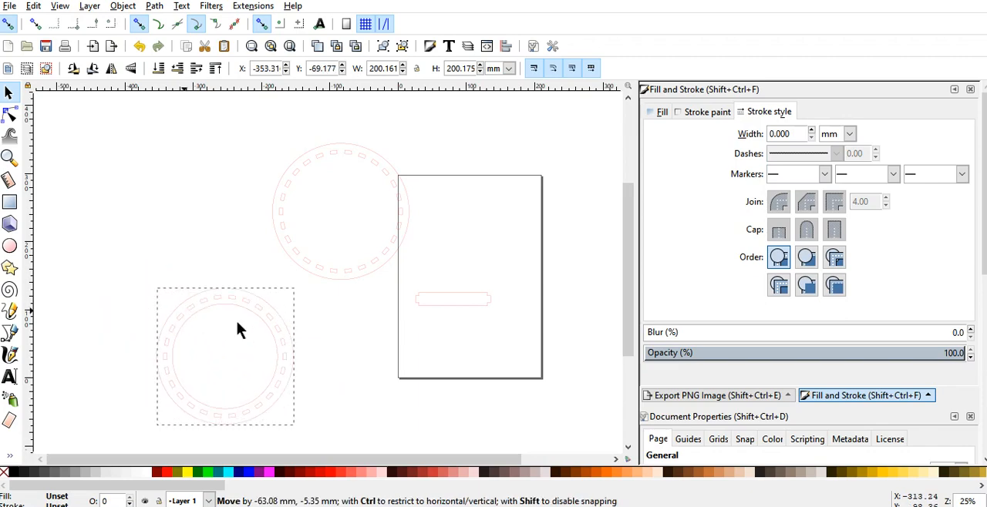
{"action": "left_click", "coordinate": [347, 337]}
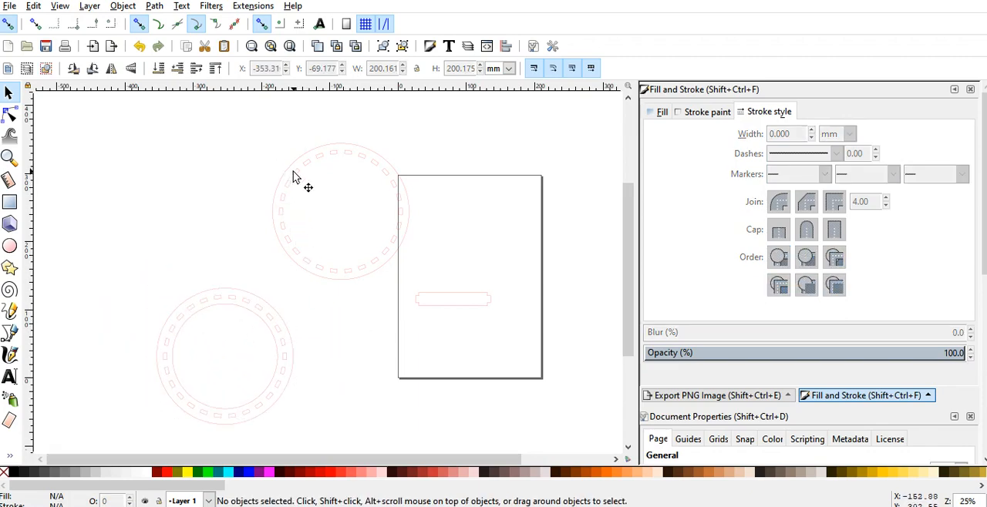
{"action": "left_click_drag", "start_coordinate": [291, 168], "coordinate": [160, 172]}
{"action": "left_click_drag", "start_coordinate": [316, 263], "coordinate": [378, 281]}
{"action": "left_click", "coordinate": [347, 349]}
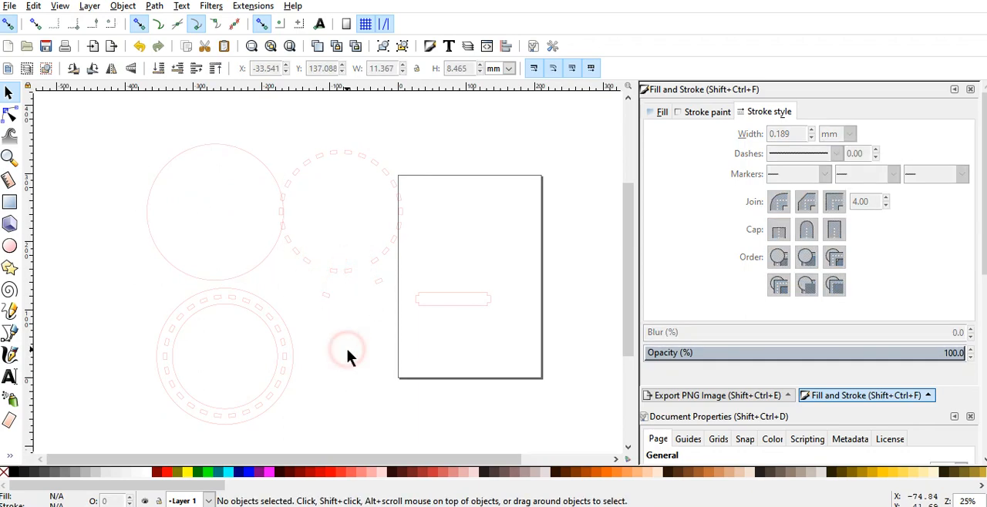
{"action": "key", "text": "ctrl"}
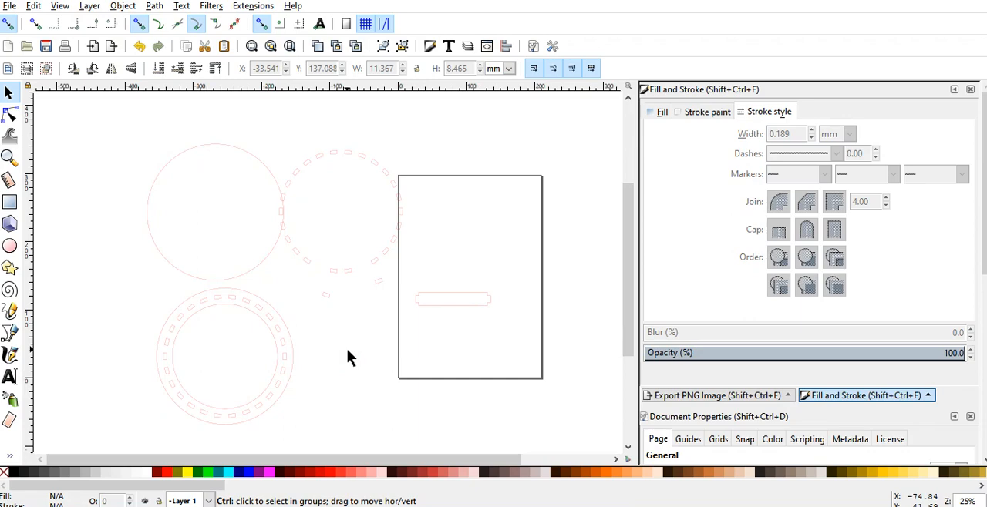
{"action": "key", "text": "ctrl+z"}
{"action": "key", "text": "ctrl+z"}
{"action": "key", "text": "ctrl+z"}
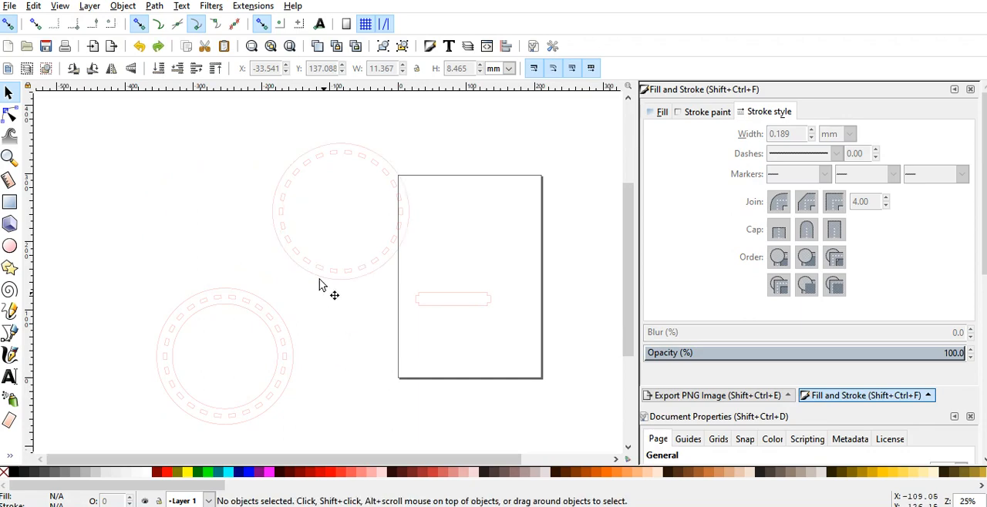
Step: Group the upper circle with its slots and move the group directly above the lower ring
{"action": "left_click_drag", "start_coordinate": [252, 119], "coordinate": [420, 290]}
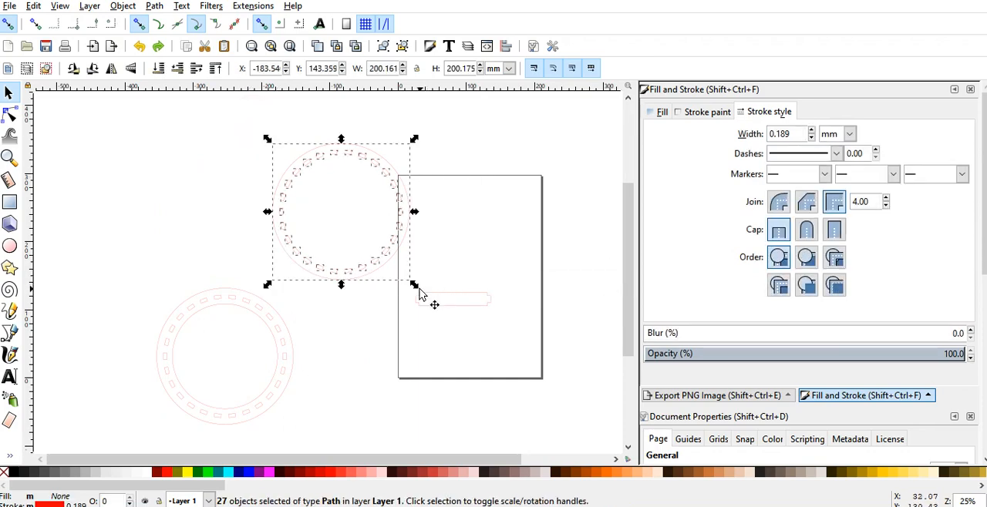
{"action": "key", "text": "ctrl+g"}
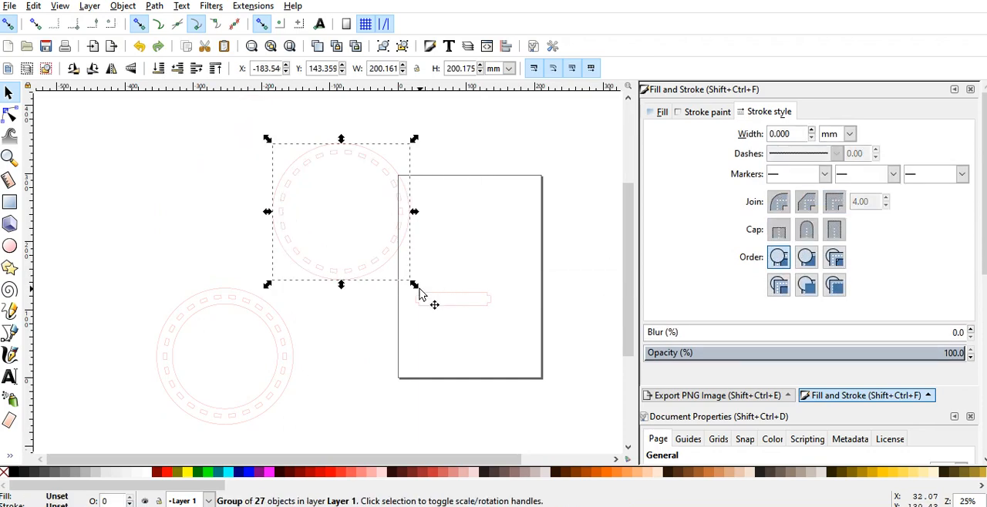
{"action": "left_click", "coordinate": [374, 344]}
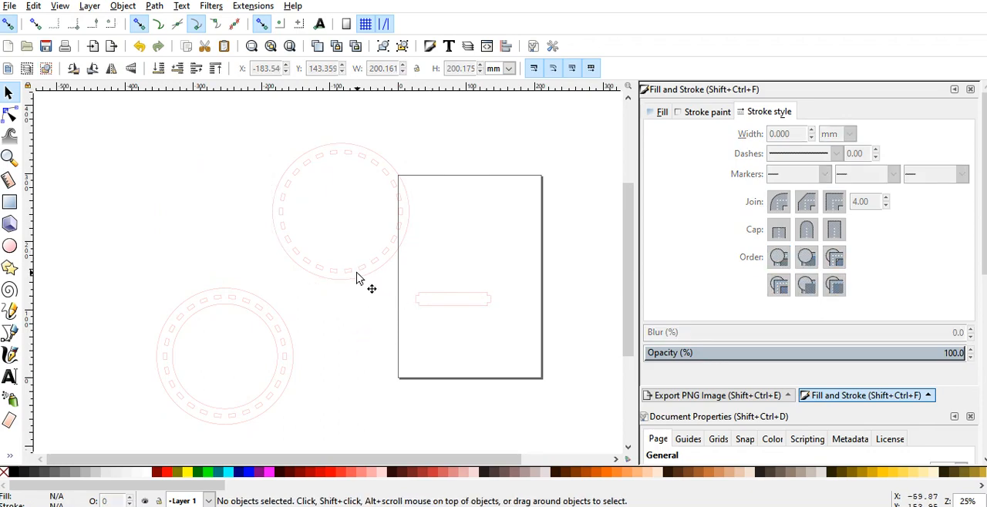
{"action": "left_click_drag", "start_coordinate": [357, 272], "coordinate": [238, 265]}
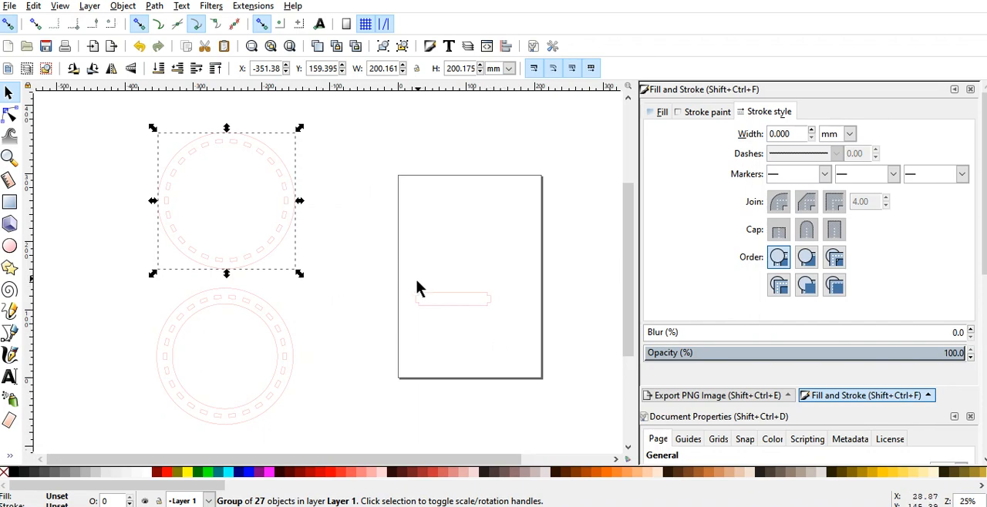
{"action": "left_click", "coordinate": [358, 289]}
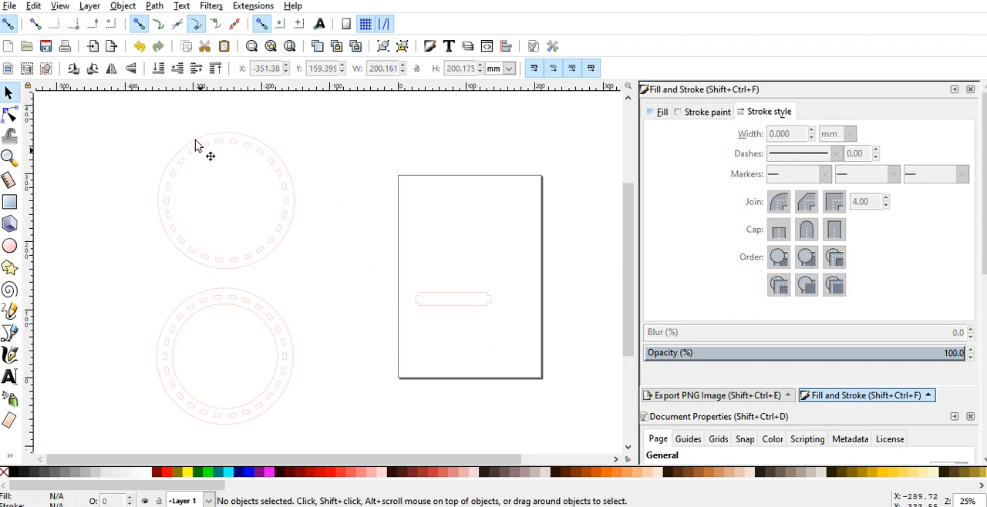
Step: Delete the upper slotted circle group and the tabbed side strip on the page, keeping only the lower ring
{"action": "left_click_drag", "start_coordinate": [146, 125], "coordinate": [315, 265]}
{"action": "left_click", "coordinate": [217, 144]}
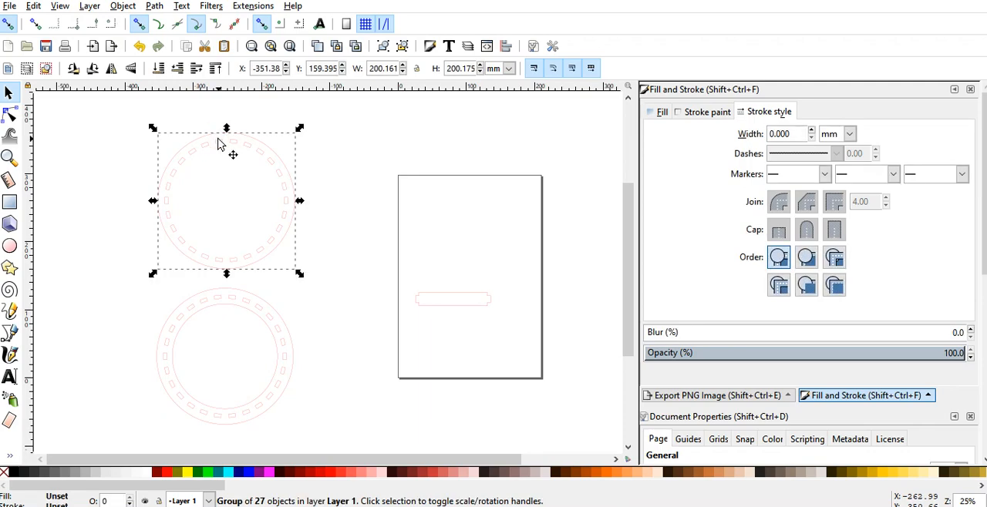
{"action": "key", "text": "Delete"}
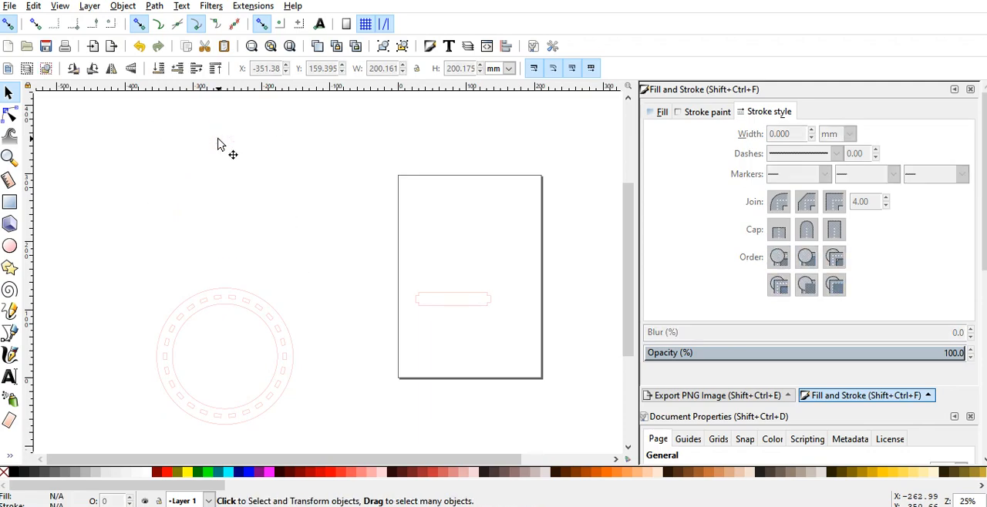
{"action": "left_click", "coordinate": [447, 298]}
{"action": "key", "text": "Delete"}
Step: Center the remaining ring group horizontally and vertically relative to the page
{"action": "left_click", "coordinate": [249, 308]}
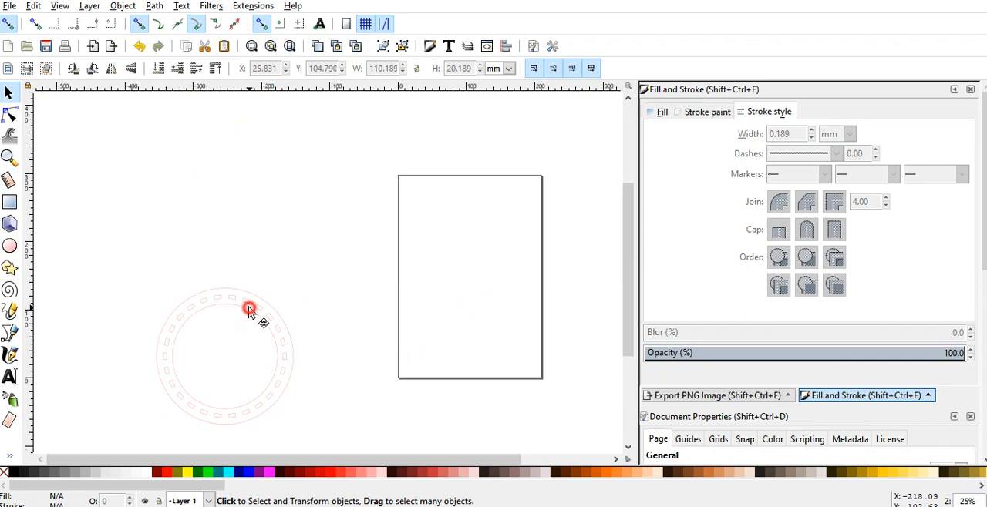
{"action": "scroll", "coordinate": [958, 404], "scroll_direction": "down", "scroll_amount": 5}
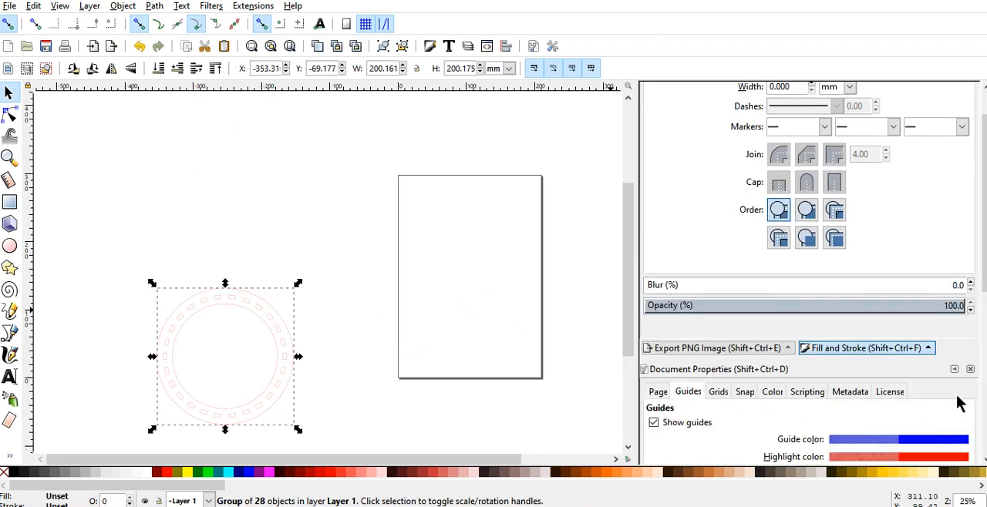
{"action": "scroll", "coordinate": [752, 432], "scroll_direction": "down", "scroll_amount": 8}
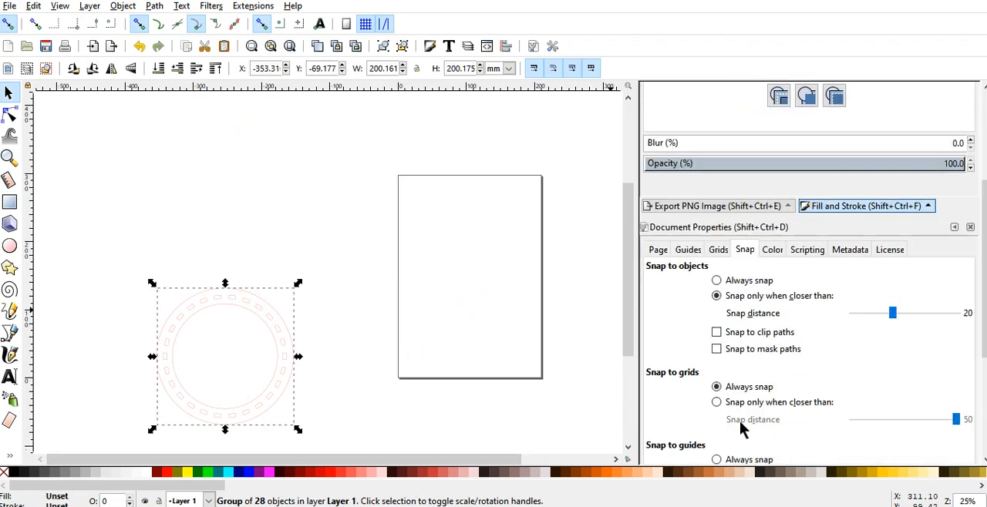
{"action": "scroll", "coordinate": [740, 423], "scroll_direction": "down", "scroll_amount": 1}
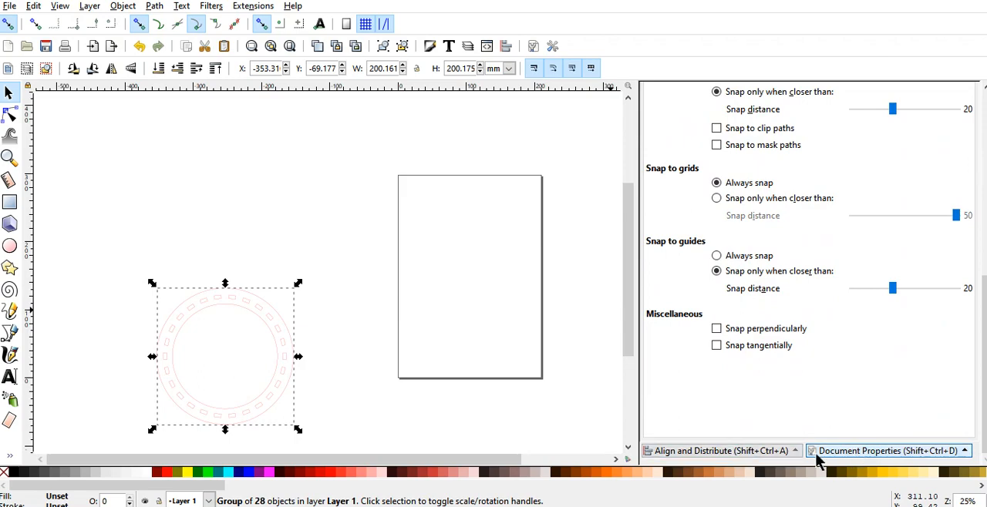
{"action": "left_click", "coordinate": [762, 452]}
{"action": "scroll", "coordinate": [830, 193], "scroll_direction": "up", "scroll_amount": 5}
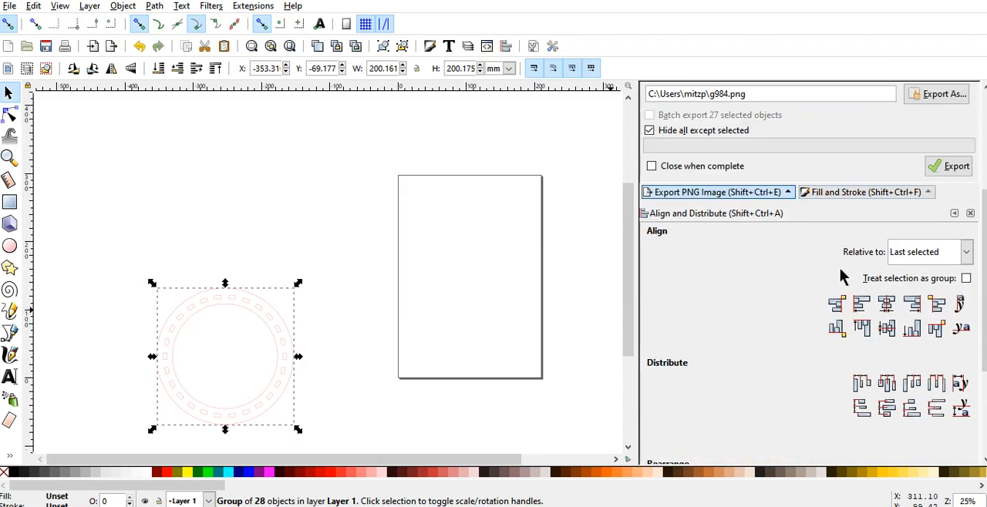
{"action": "left_click", "coordinate": [924, 260]}
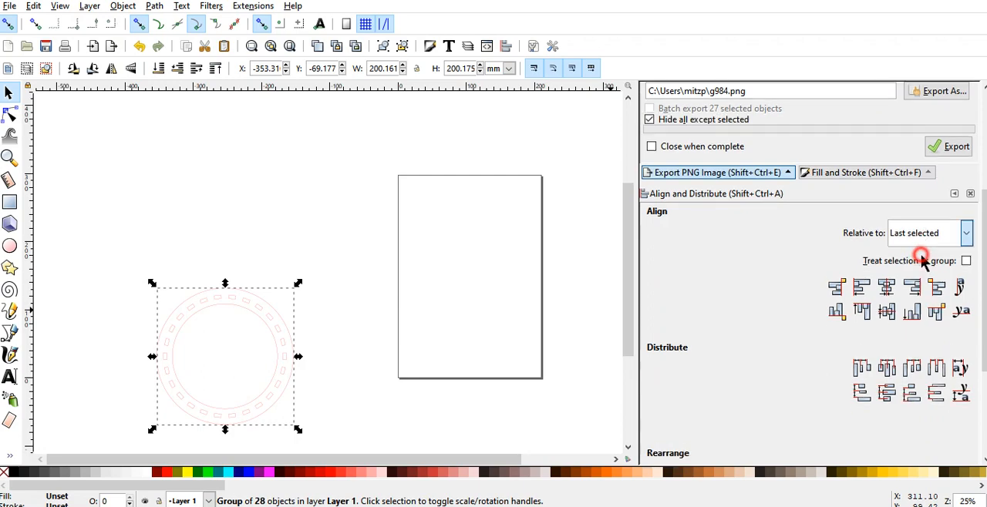
{"action": "left_click", "coordinate": [964, 241]}
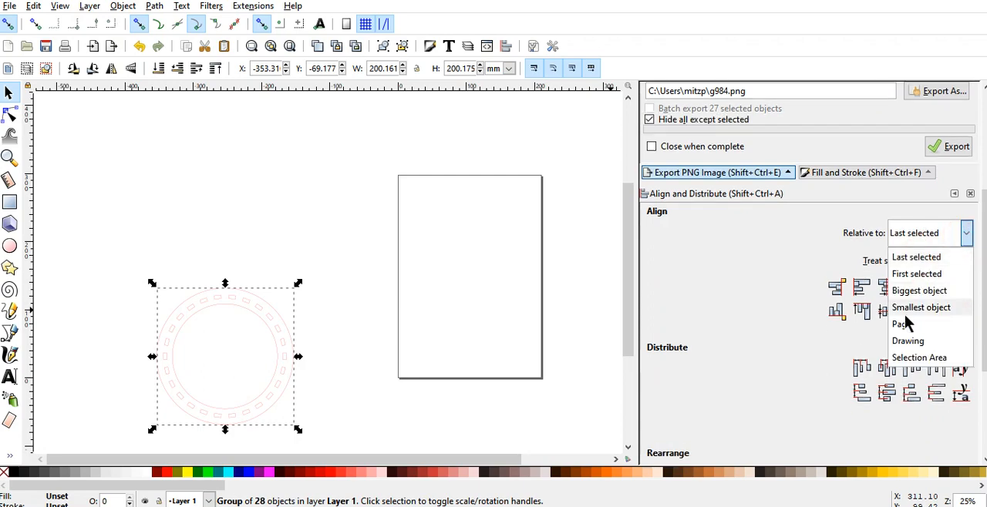
{"action": "left_click", "coordinate": [901, 323]}
{"action": "left_click", "coordinate": [887, 288]}
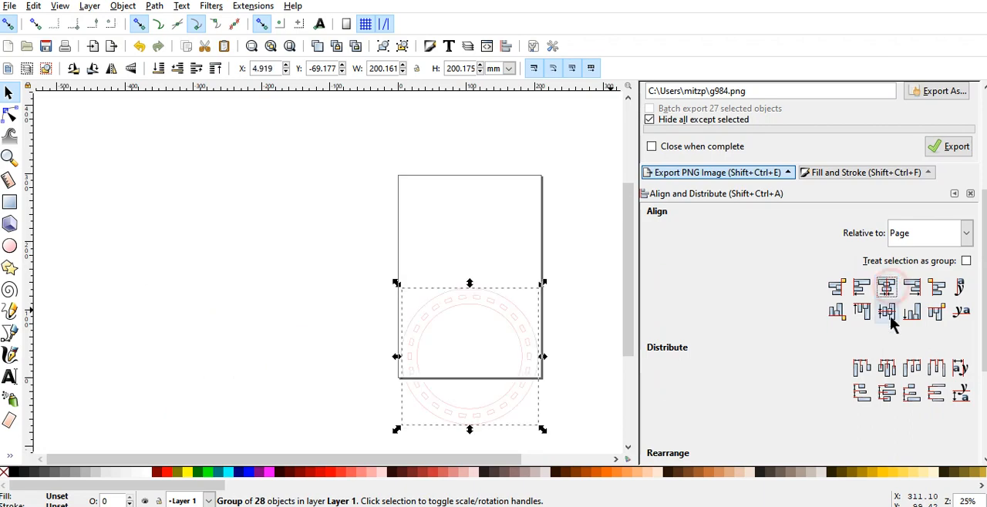
{"action": "left_click", "coordinate": [887, 311]}
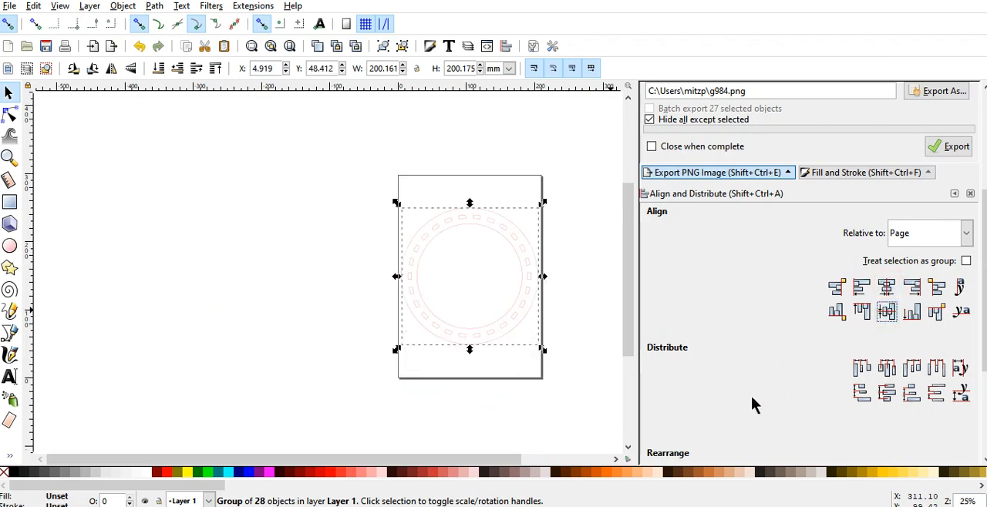
{"action": "scroll", "coordinate": [751, 406], "scroll_direction": "down", "scroll_amount": 5}
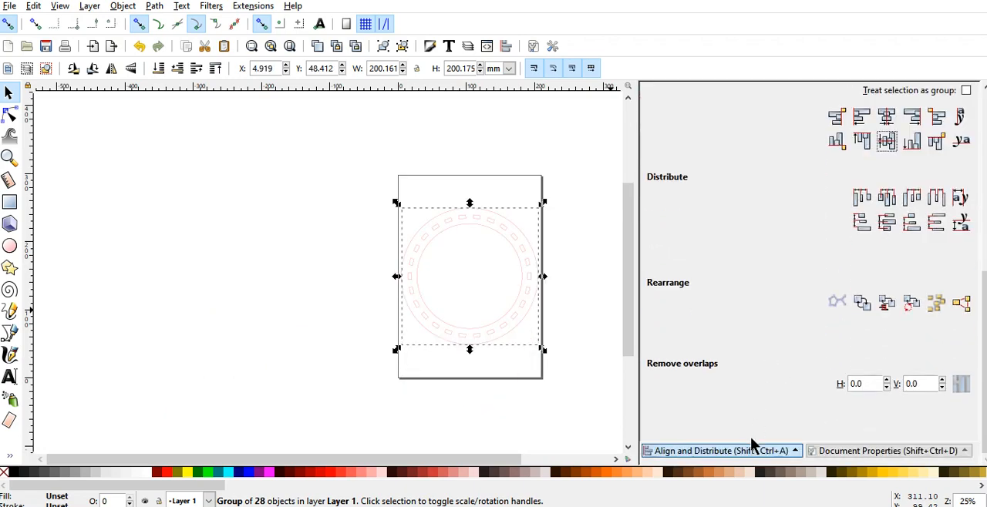
Step: Resize the page to fit the selected slotted ring group in the document properties, and deselect the ring
{"action": "left_click", "coordinate": [832, 453]}
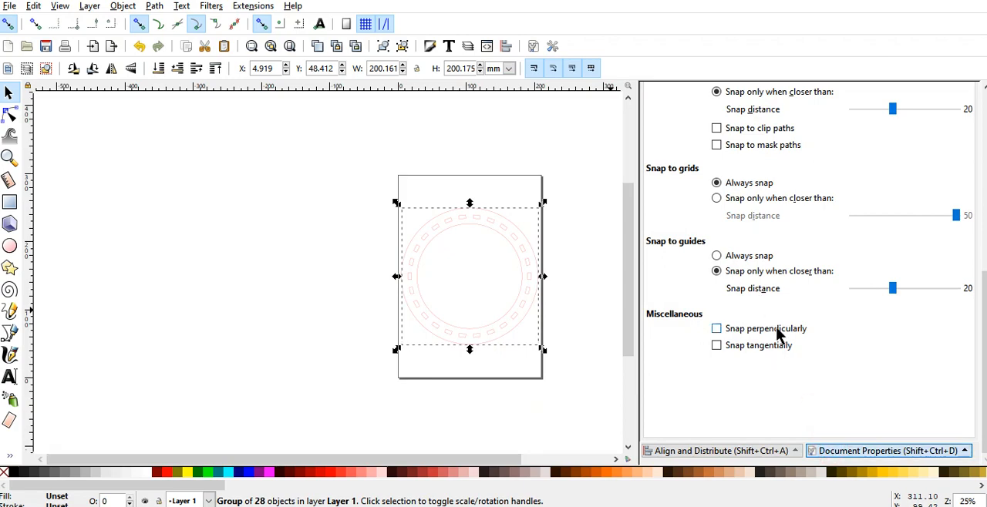
{"action": "scroll", "coordinate": [775, 330], "scroll_direction": "up", "scroll_amount": 5}
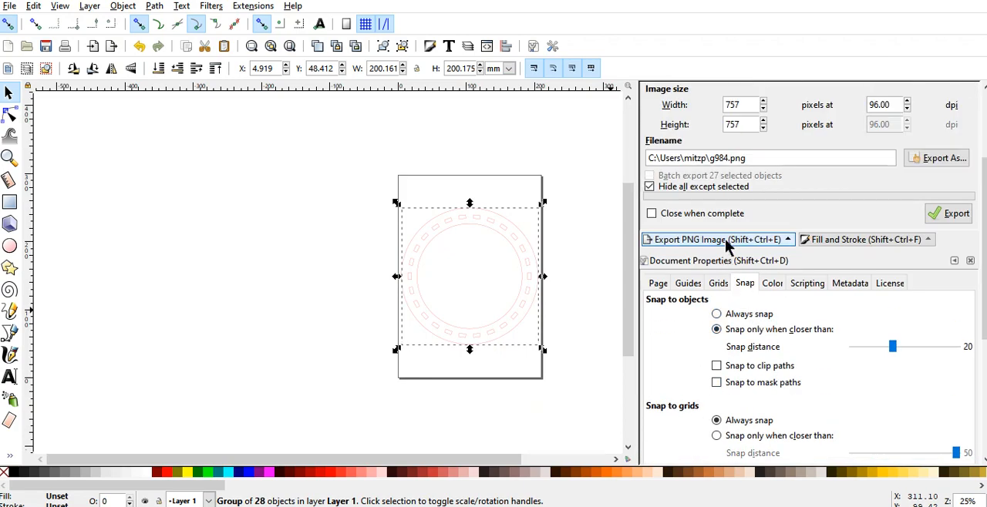
{"action": "left_click", "coordinate": [657, 283]}
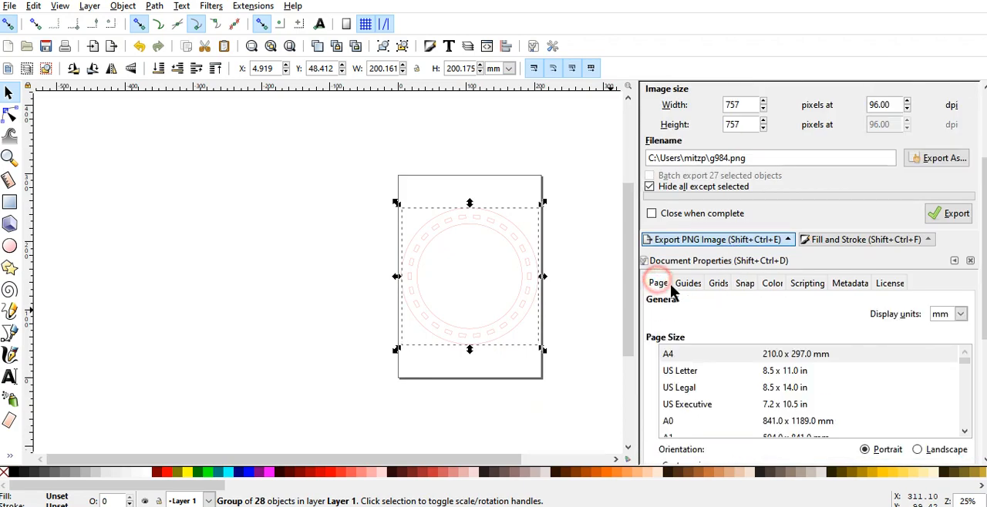
{"action": "scroll", "coordinate": [738, 282], "scroll_direction": "down", "scroll_amount": 4}
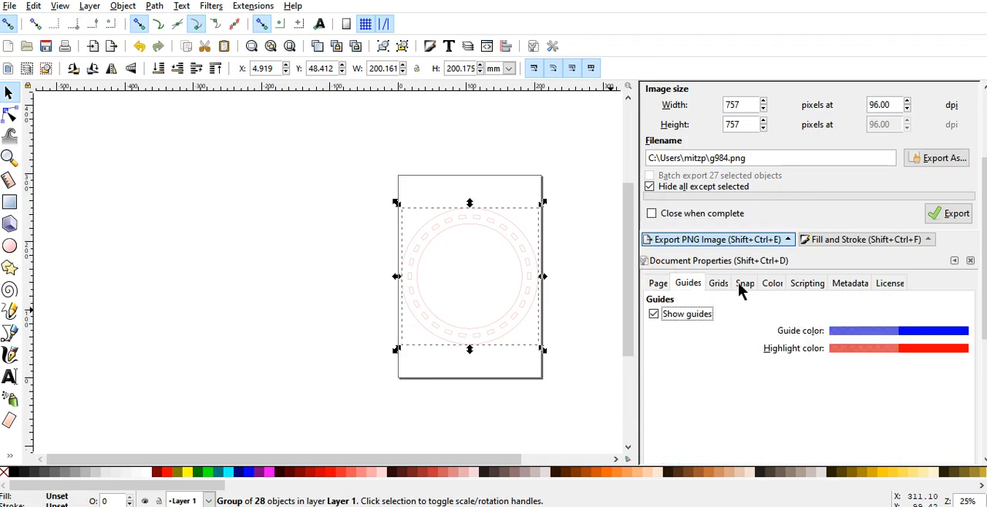
{"action": "scroll", "coordinate": [738, 282], "scroll_direction": "up", "scroll_amount": 2}
{"action": "scroll", "coordinate": [740, 288], "scroll_direction": "down", "scroll_amount": 2}
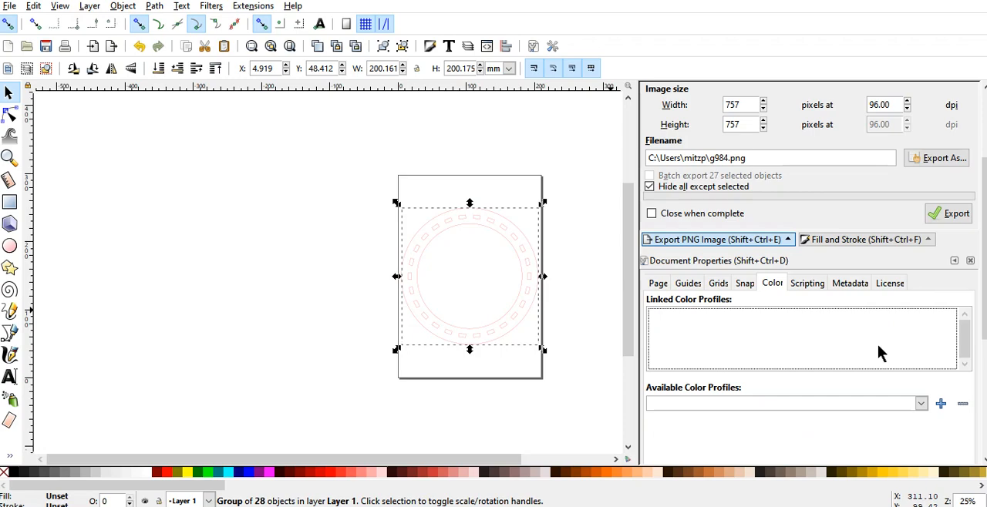
{"action": "left_click", "coordinate": [657, 284]}
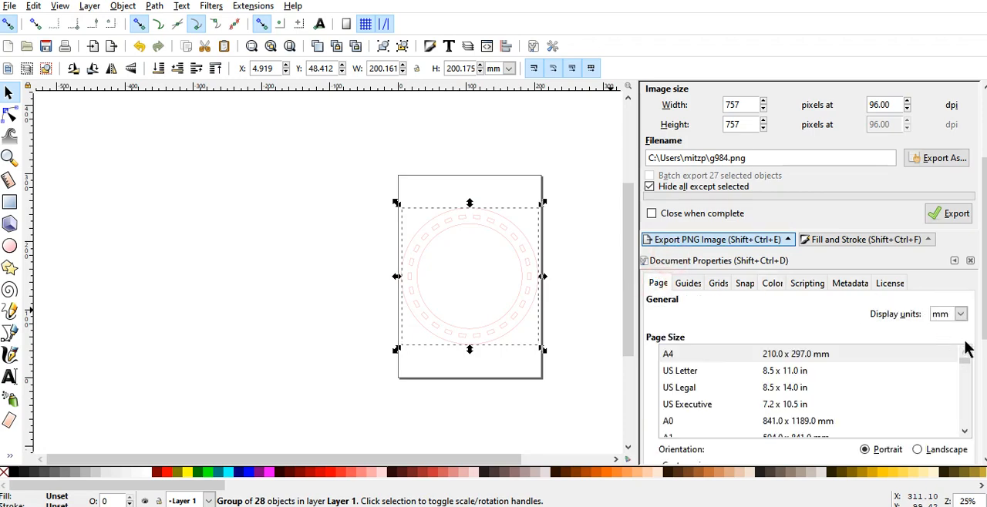
{"action": "scroll", "coordinate": [979, 358], "scroll_direction": "down", "scroll_amount": 3}
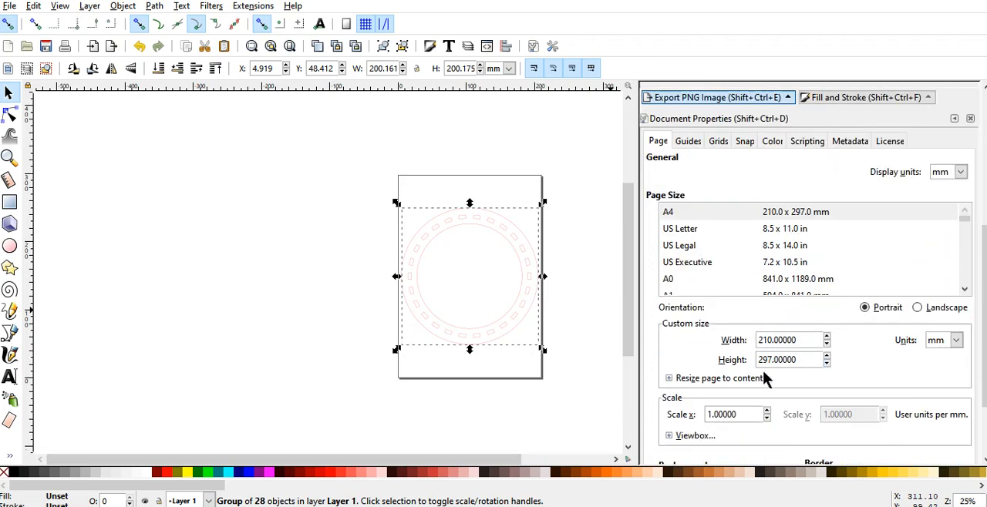
{"action": "left_click", "coordinate": [715, 379]}
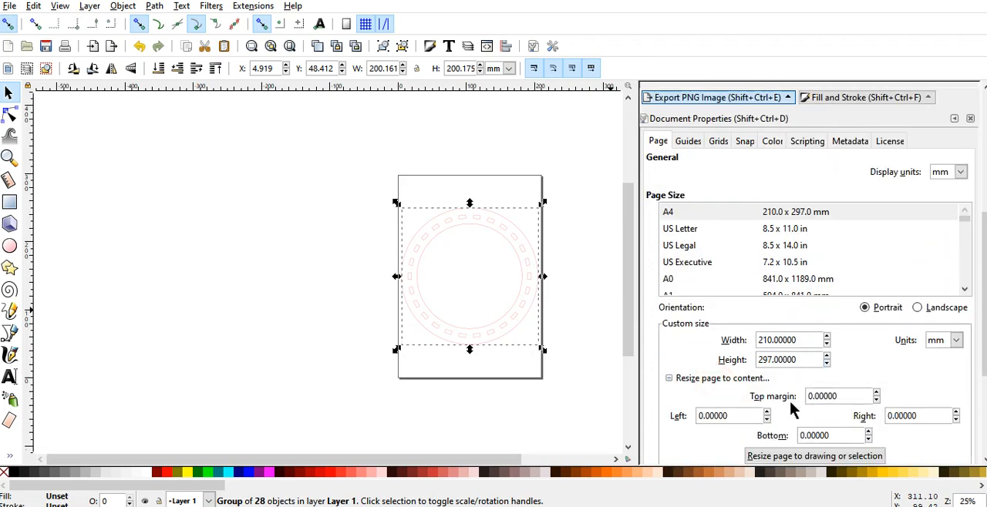
{"action": "left_click", "coordinate": [777, 457]}
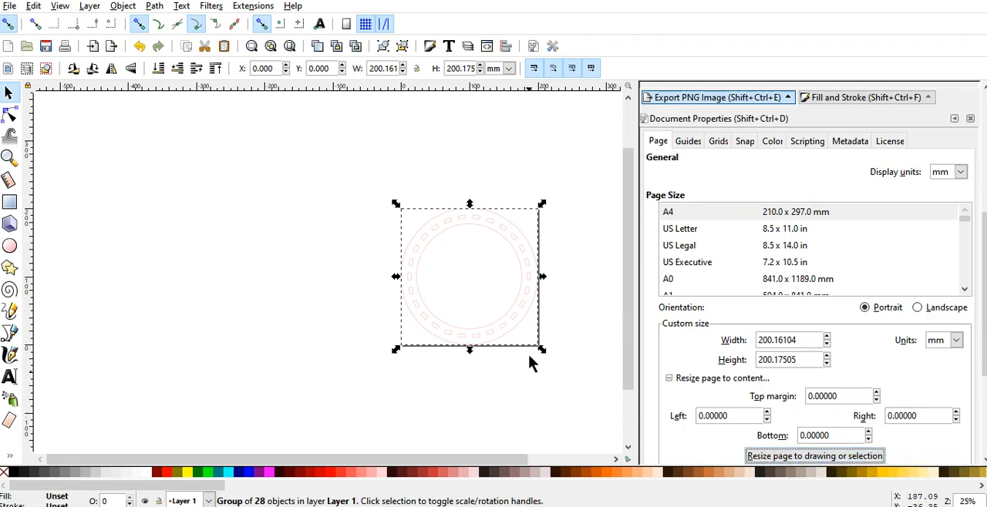
{"action": "left_click", "coordinate": [297, 266]}
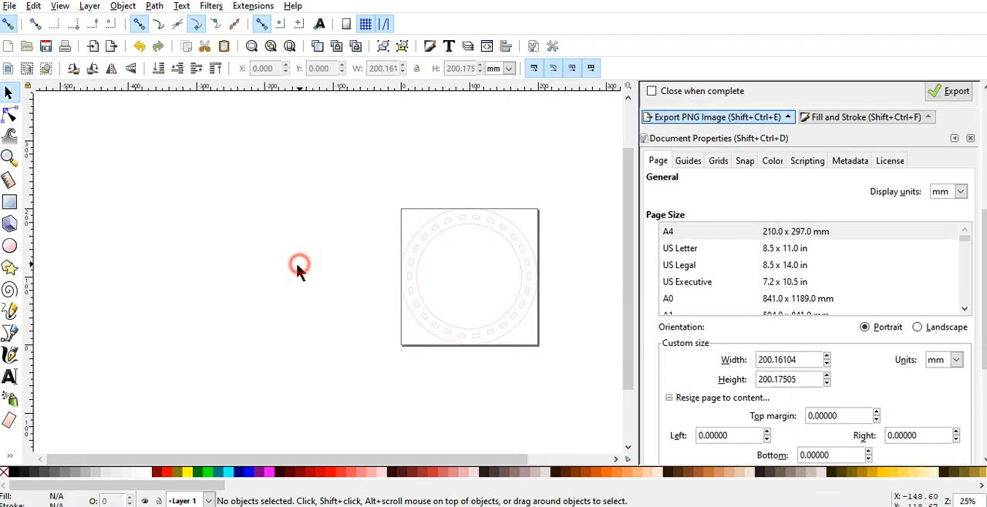
Step: Save the drawing as an Inkscape SVG named "round box top" in the 4 Drawer Cabinet folder
{"action": "left_click", "coordinate": [10, 7]}
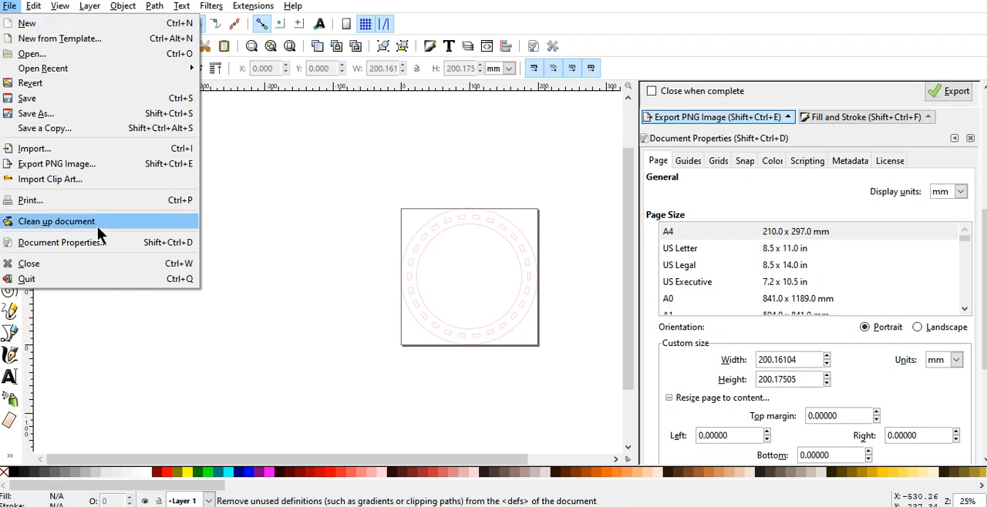
{"action": "left_click", "coordinate": [64, 113]}
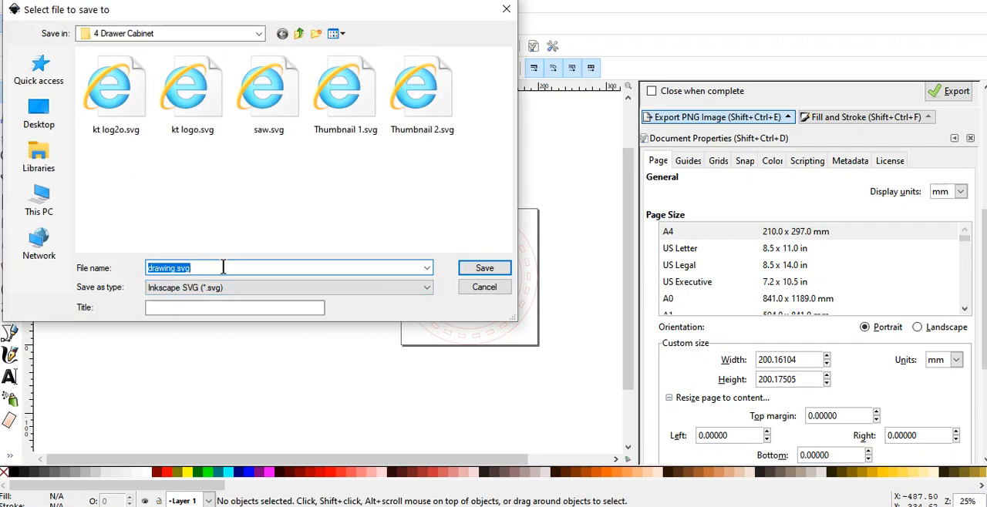
{"action": "type", "text": "round box top"}
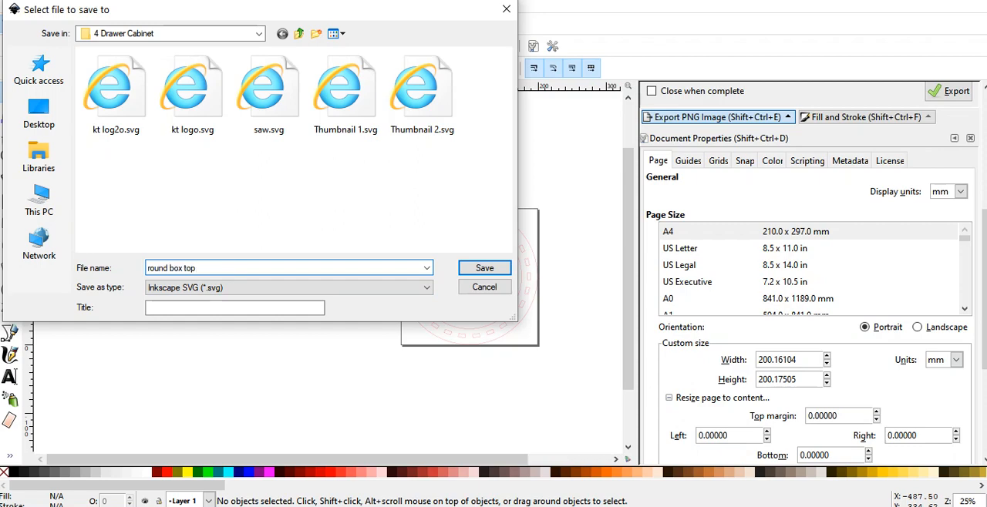
{"action": "key", "text": "Return"}
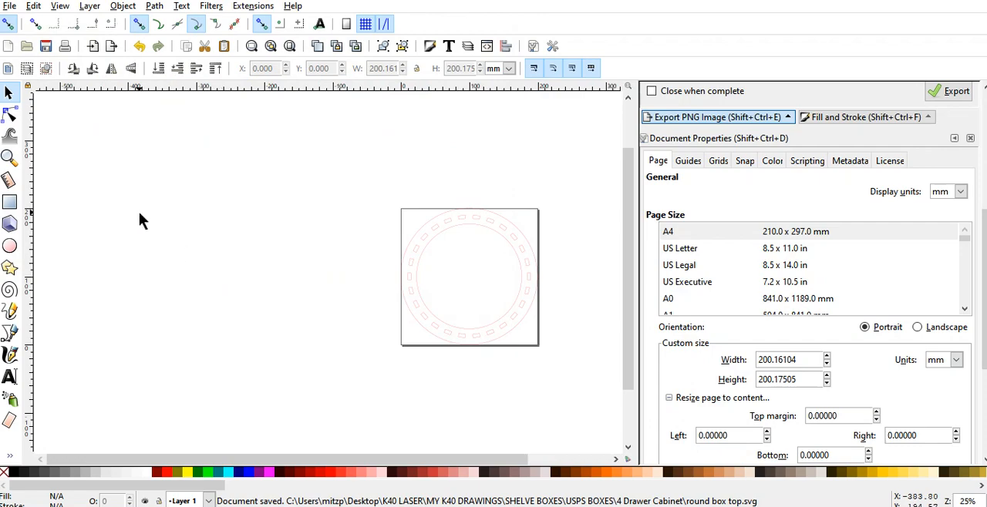
Step: Undo the page resize, the centering and the deletions to bring back all three box parts on the A4 page
{"action": "key", "text": "ctrl"}
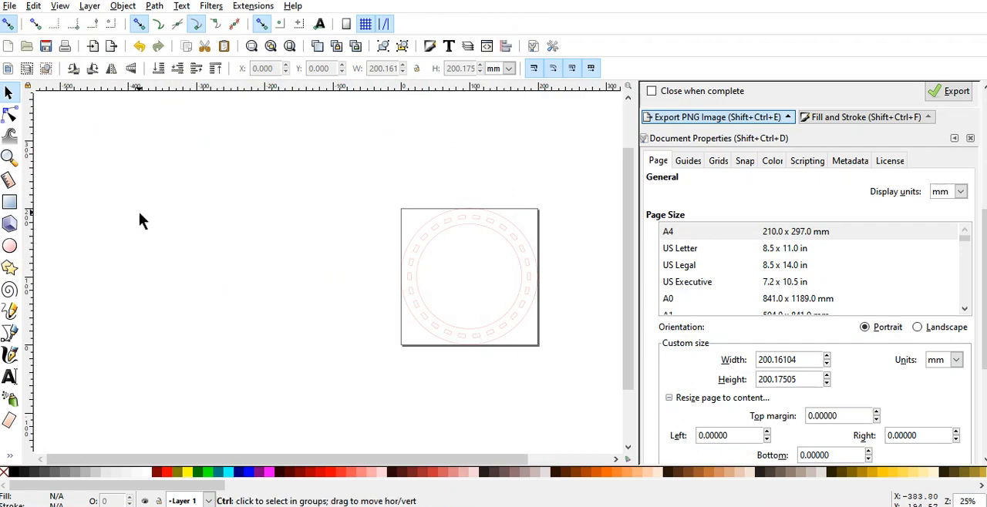
{"action": "key", "text": "ctrl+z"}
{"action": "key", "text": "ctrl+z"}
{"action": "key", "text": "ctrl+z"}
{"action": "key", "text": "ctrl+z"}
{"action": "key", "text": "ctrl+z"}
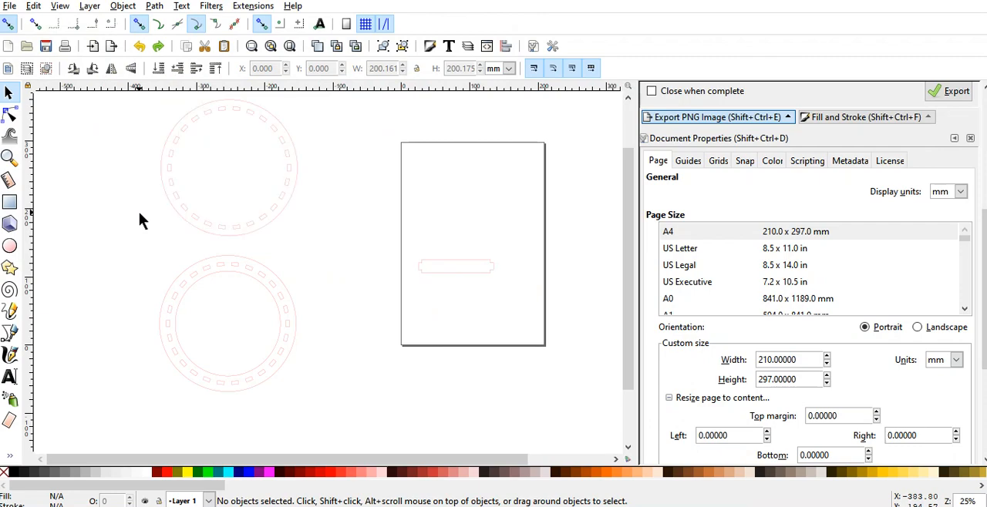
Step: Delete the lower slotted ring group and the tabbed side strip, keeping only the upper slotted circle
{"action": "left_click_drag", "start_coordinate": [141, 254], "coordinate": [388, 407]}
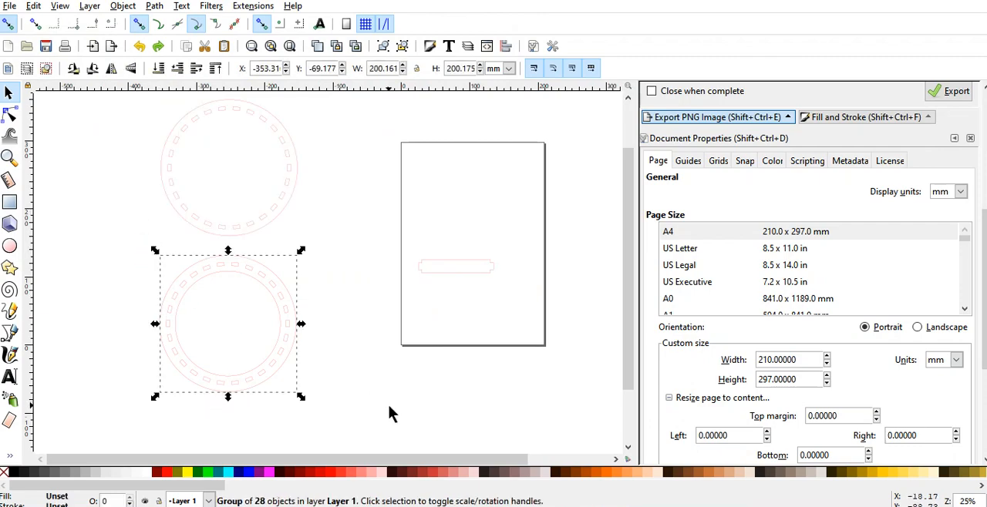
{"action": "key", "text": "Delete"}
{"action": "left_click", "coordinate": [456, 273]}
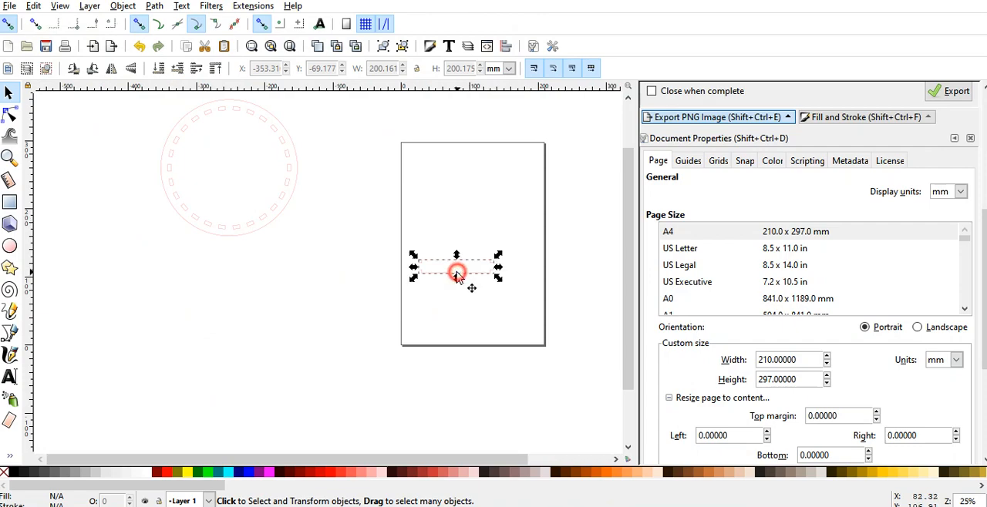
{"action": "key", "text": "Delete"}
Step: Center the remaining slotted circle group horizontally and vertically relative to the page
{"action": "left_click", "coordinate": [239, 201]}
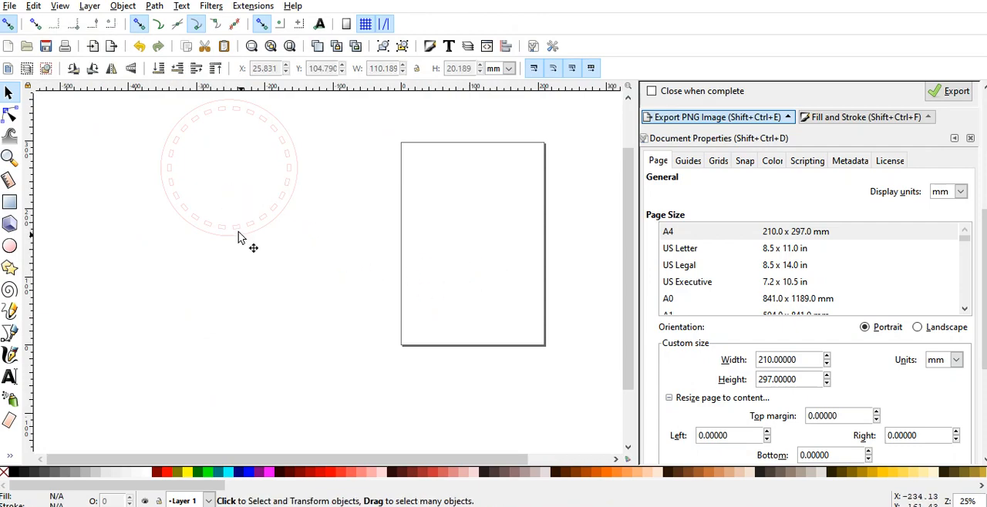
{"action": "left_click", "coordinate": [239, 238]}
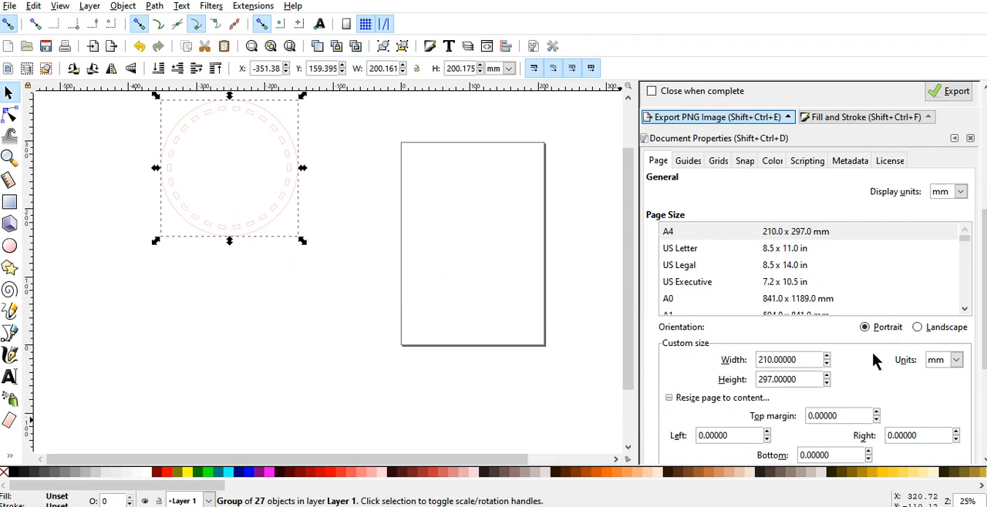
{"action": "scroll", "coordinate": [902, 409], "scroll_direction": "down", "scroll_amount": 5}
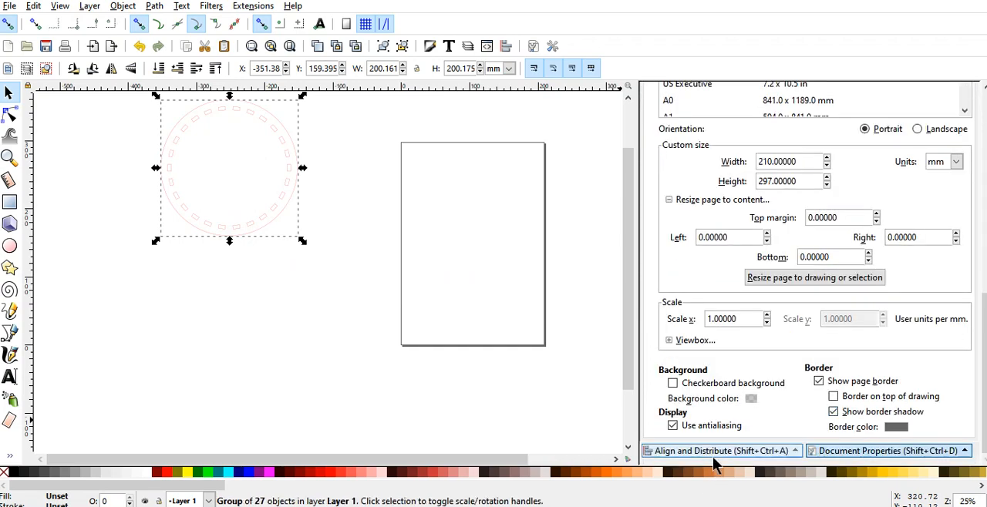
{"action": "left_click", "coordinate": [714, 455]}
{"action": "scroll", "coordinate": [892, 239], "scroll_direction": "up", "scroll_amount": 3}
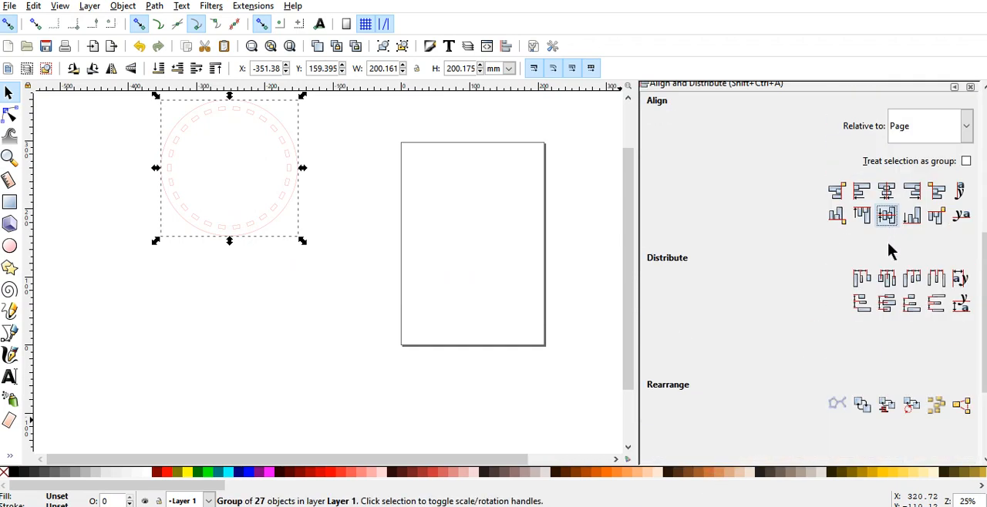
{"action": "left_click", "coordinate": [887, 190]}
{"action": "left_click", "coordinate": [887, 215]}
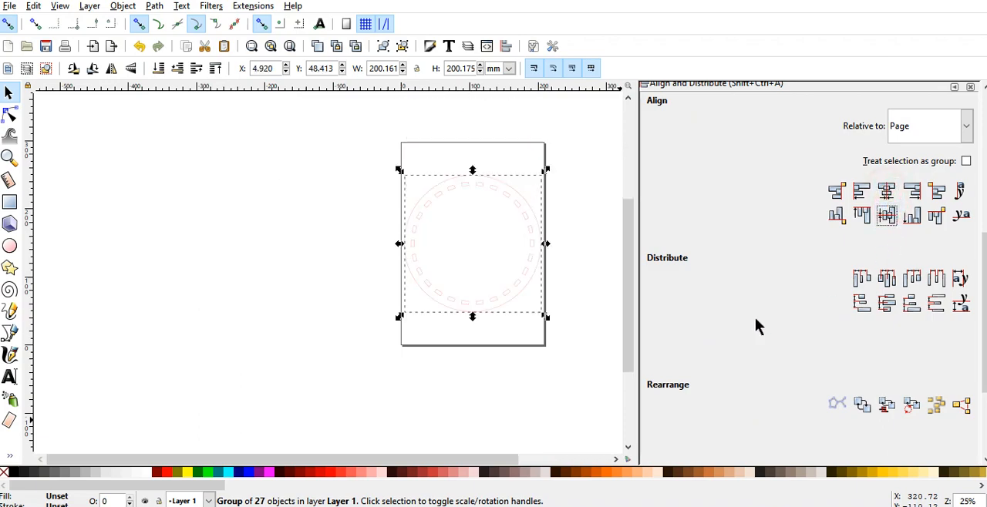
Step: Resize the page to fit the selected slotted circle group and deselect it
{"action": "scroll", "coordinate": [762, 401], "scroll_direction": "down", "scroll_amount": 3}
{"action": "left_click", "coordinate": [842, 451]}
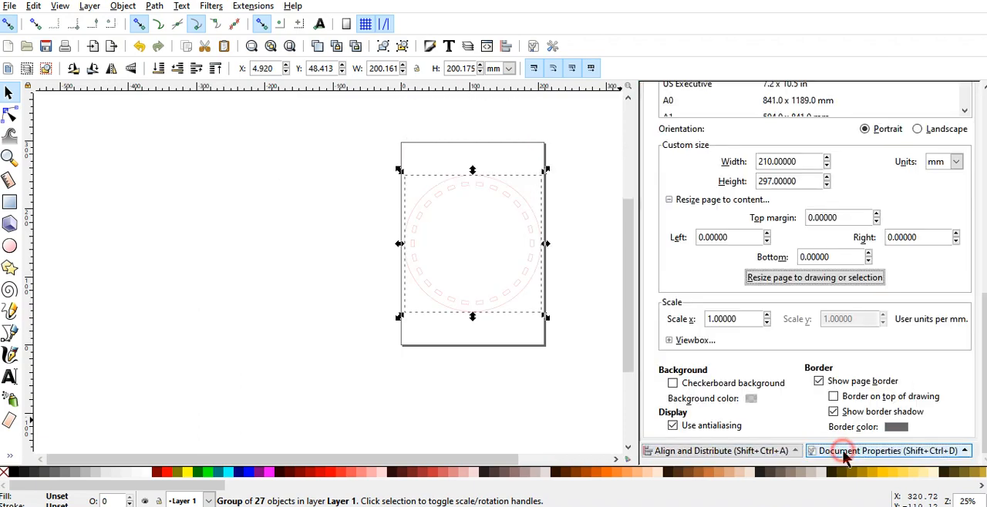
{"action": "left_click", "coordinate": [808, 281]}
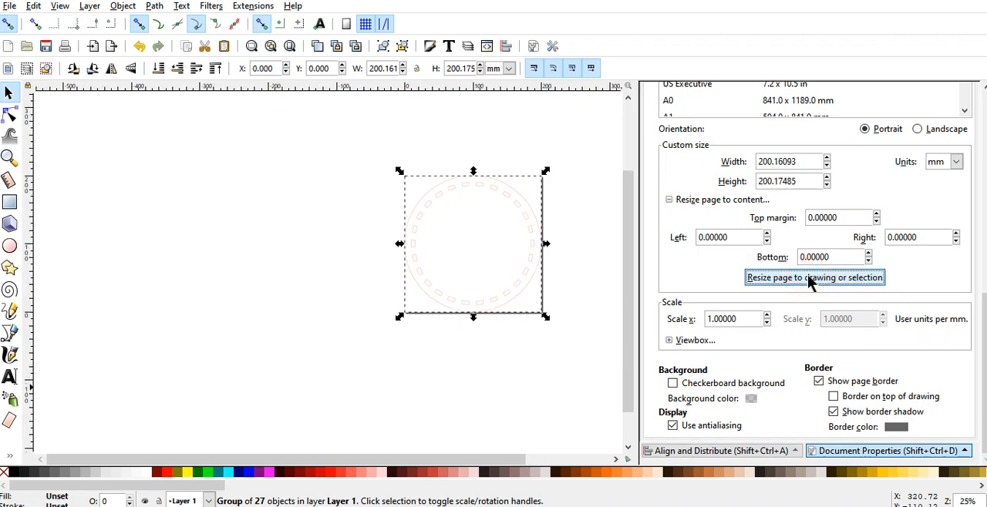
{"action": "left_click", "coordinate": [316, 334]}
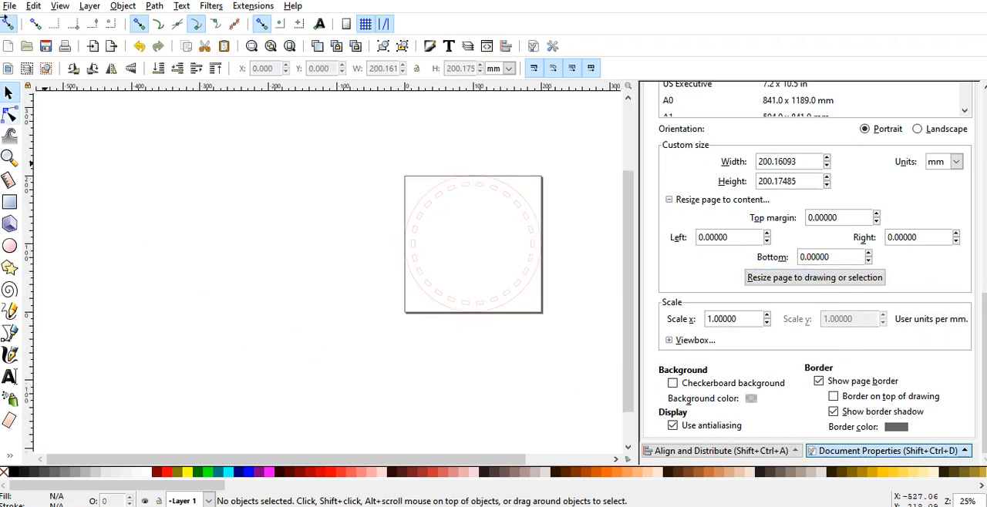
Step: Save the drawing under the new name "round box bot.svg" in the 4 Drawer Cabinet folder
{"action": "left_click", "coordinate": [9, 5]}
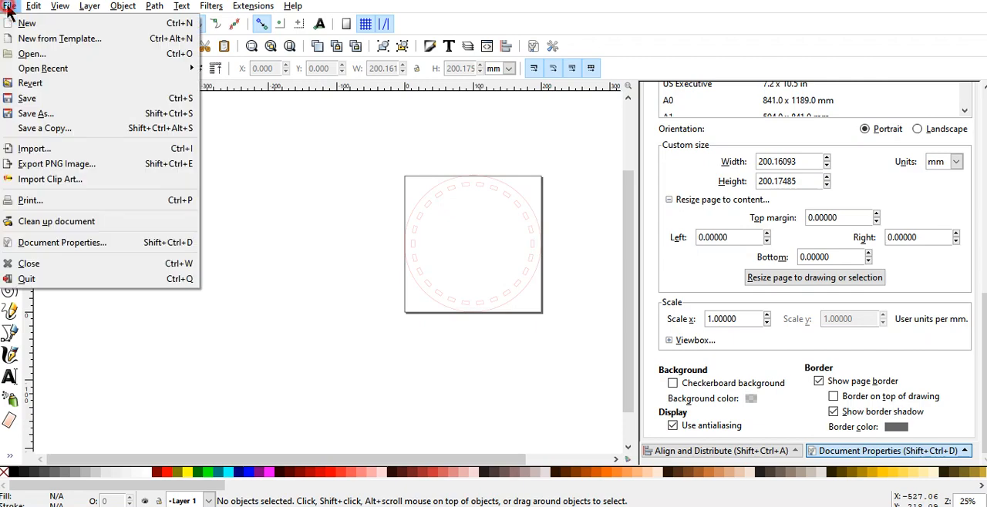
{"action": "left_click", "coordinate": [45, 115]}
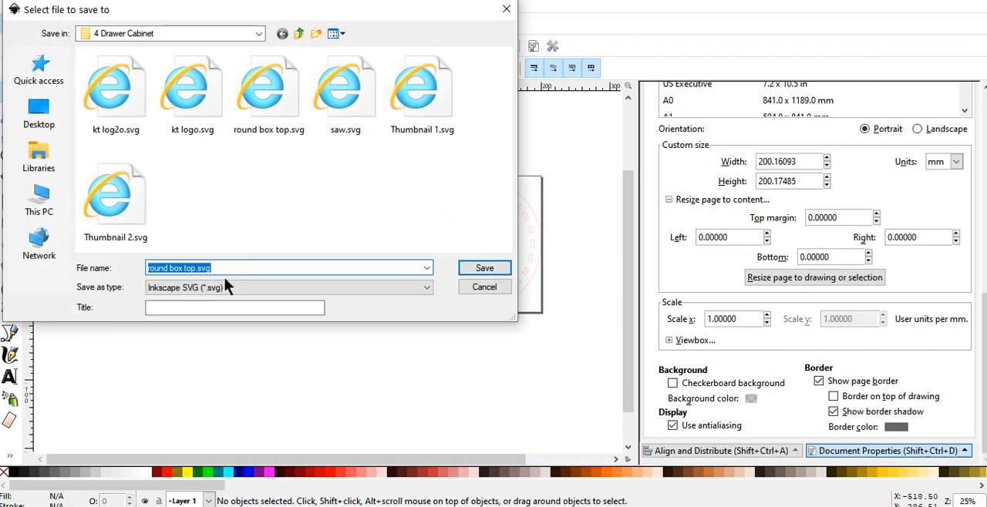
{"action": "left_click", "coordinate": [196, 268]}
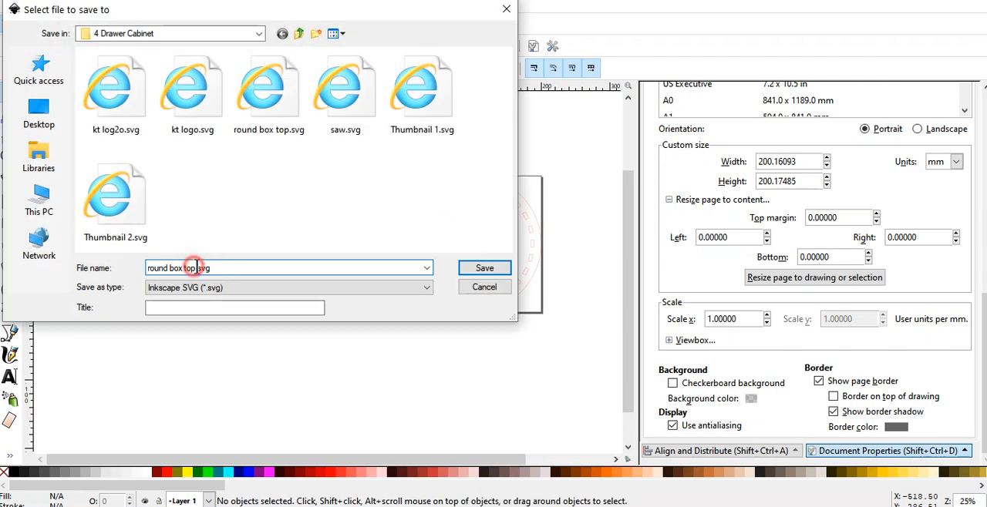
{"action": "key", "text": "BackSpace"}
{"action": "key", "text": "BackSpace"}
{"action": "type", "text": "bot"}
{"action": "key", "text": "BackSpace"}
{"action": "key", "text": "BackSpace"}
{"action": "key", "text": "BackSpace"}
{"action": "key", "text": "BackSpace"}
{"action": "type", "text": "bot"}
{"action": "key", "text": "Return"}
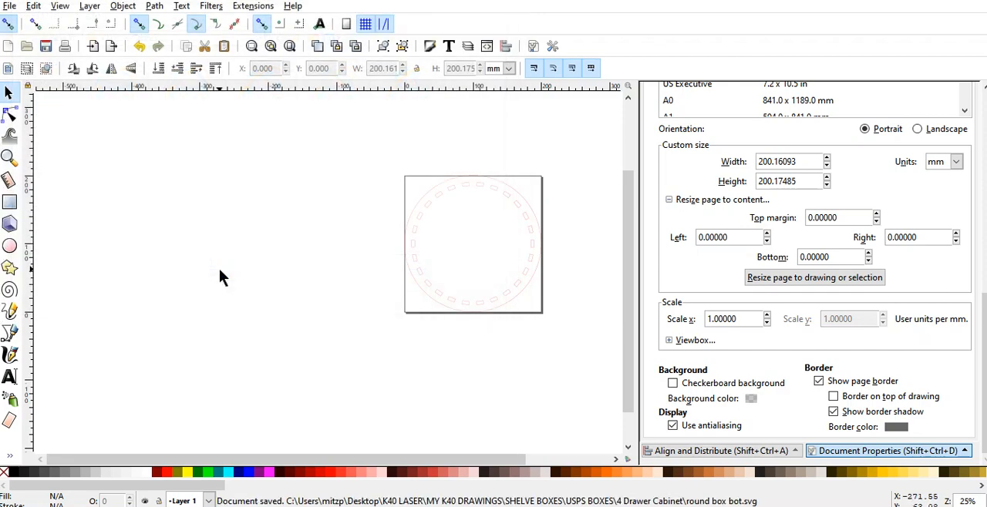
Step: Undo the page resize, the circle's centering and the side strip's deletion
{"action": "key", "text": "ctrl"}
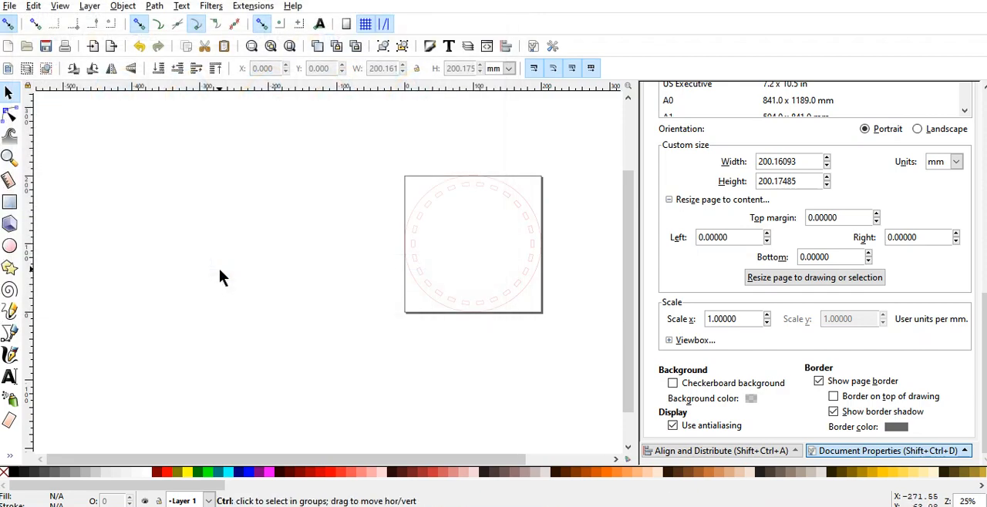
{"action": "key", "text": "ctrl+s"}
{"action": "key", "text": "ctrl+z"}
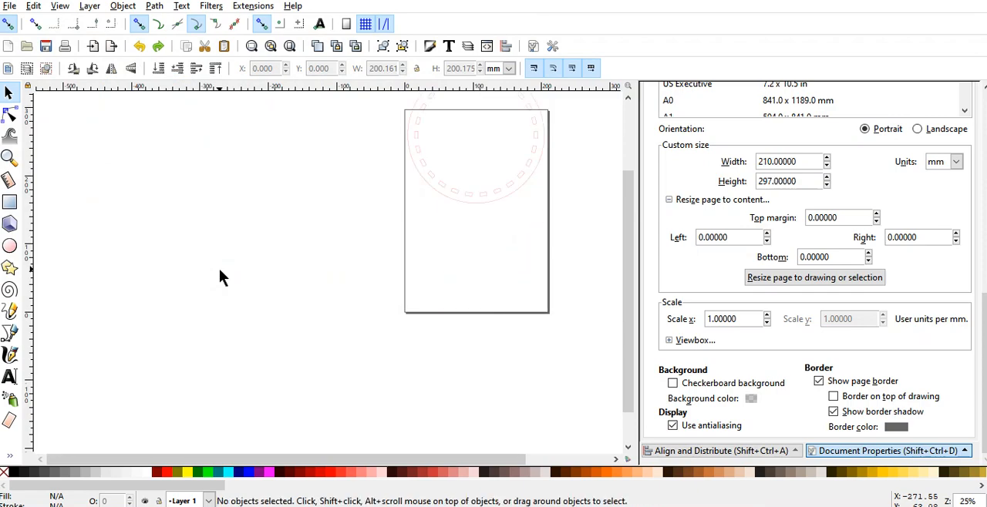
{"action": "key", "text": "ctrl+z"}
{"action": "key", "text": "ctrl+z"}
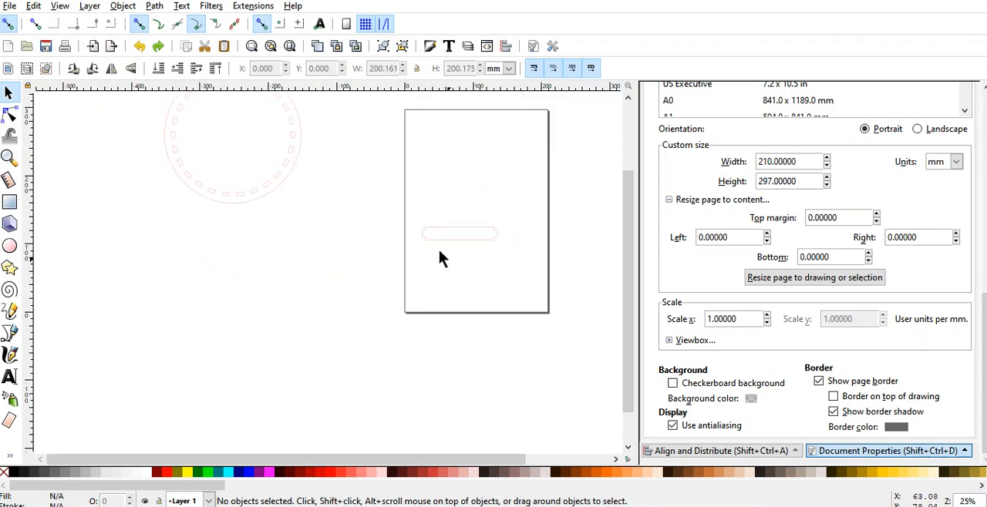
Step: Delete the slotted circle group and select the tabbed side strip on the page
{"action": "left_click", "coordinate": [257, 189]}
{"action": "key", "text": "Delete"}
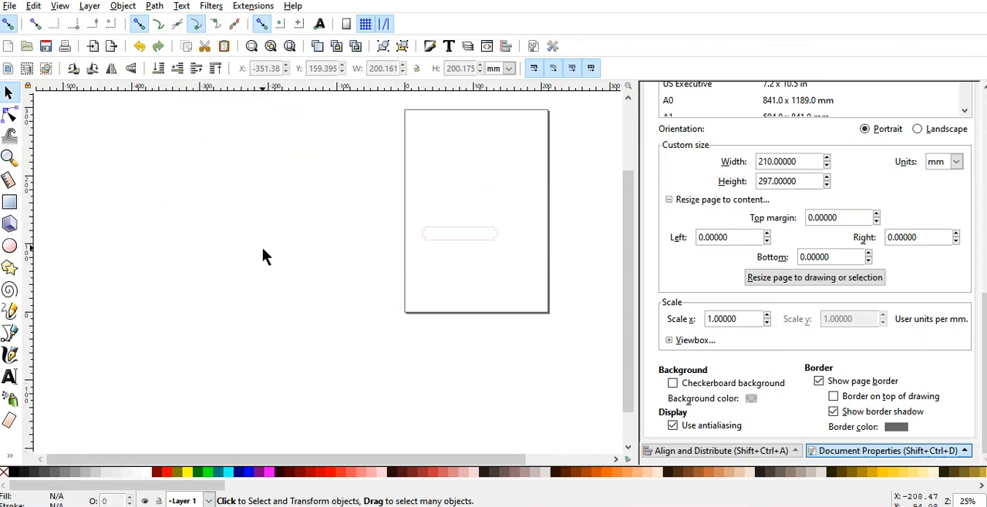
{"action": "left_click", "coordinate": [439, 241]}
{"action": "scroll", "coordinate": [465, 267], "scroll_direction": "up", "scroll_amount": 3}
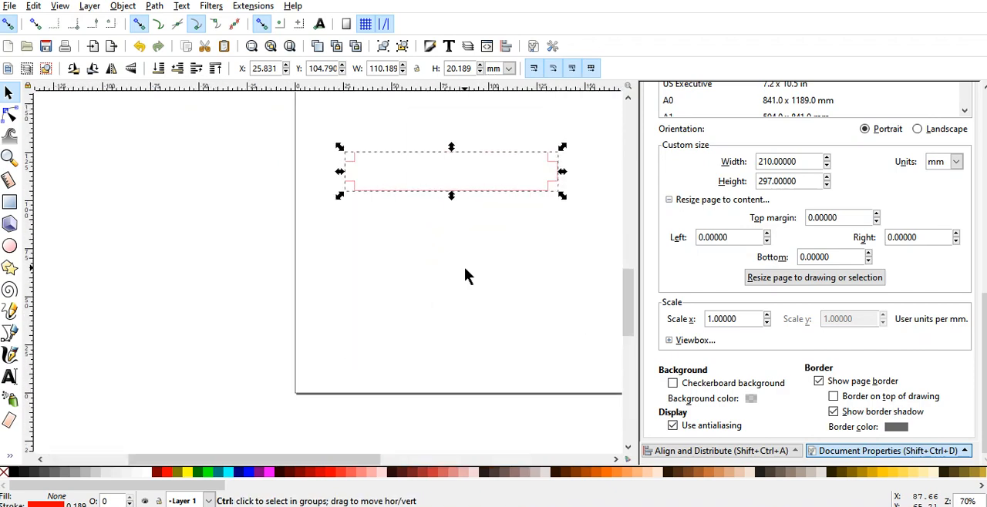
Step: Duplicate the tabbed side strip, place the copy a short distance below the original and deselect it
{"action": "scroll", "coordinate": [533, 276], "scroll_direction": "up", "scroll_amount": 2}
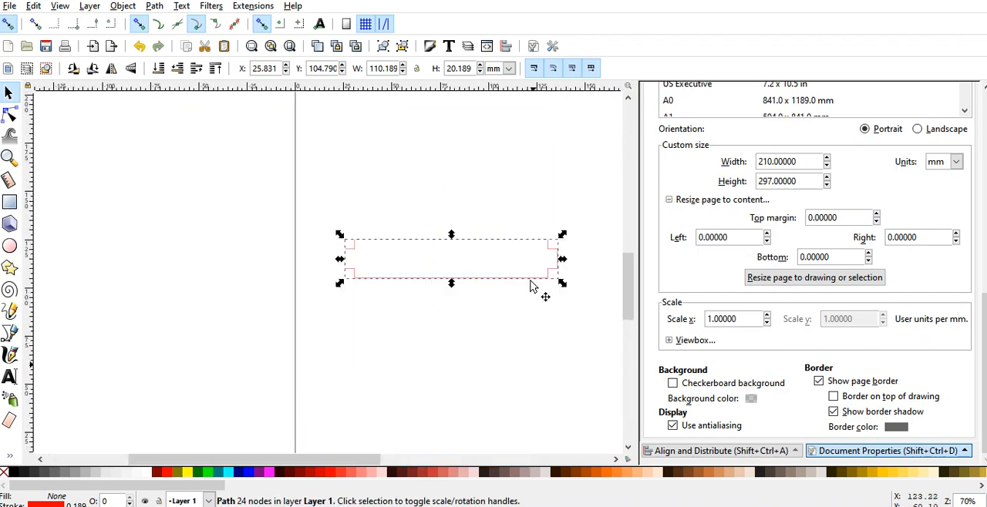
{"action": "left_click", "coordinate": [516, 304]}
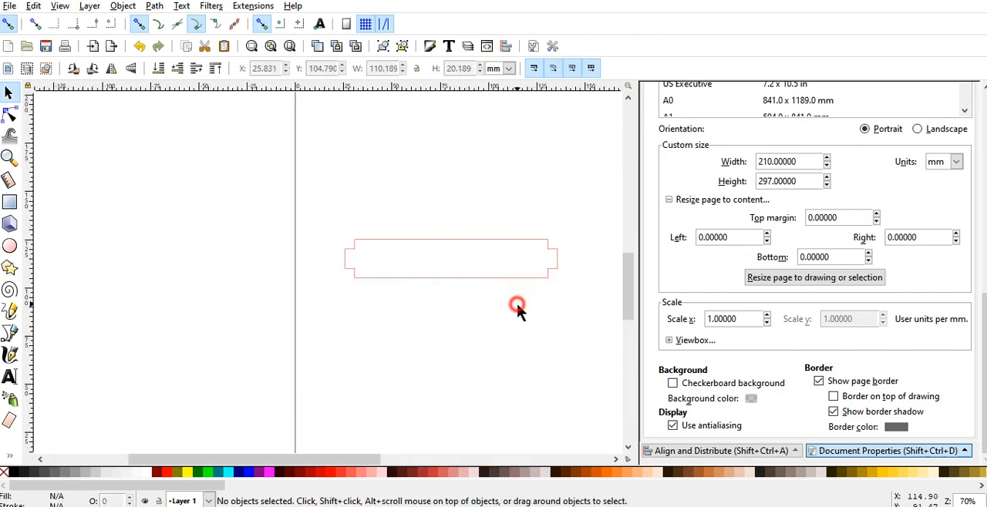
{"action": "left_click", "coordinate": [469, 279]}
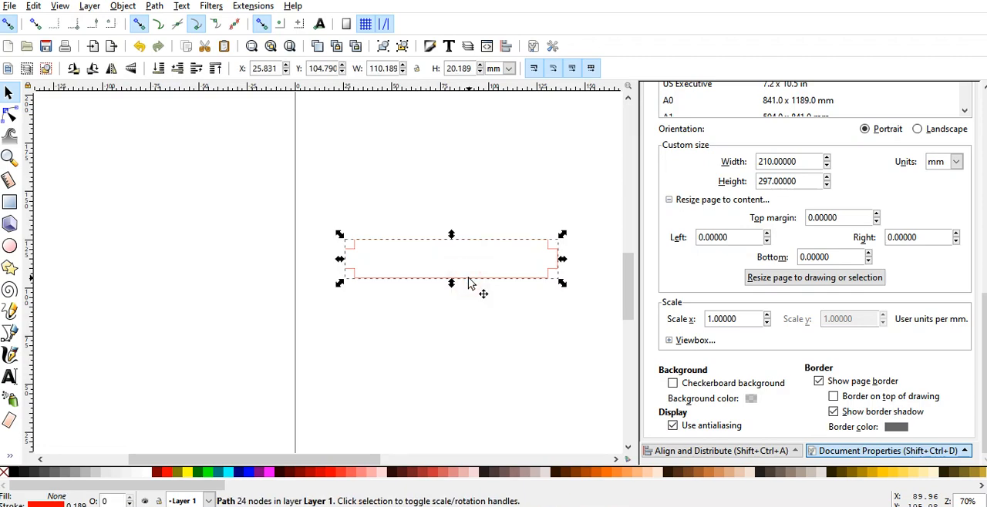
{"action": "key", "text": "ctrl"}
{"action": "key", "text": "ctrl+d"}
{"action": "left_click_drag", "start_coordinate": [468, 279], "coordinate": [467, 362]}
{"action": "left_click", "coordinate": [297, 290]}
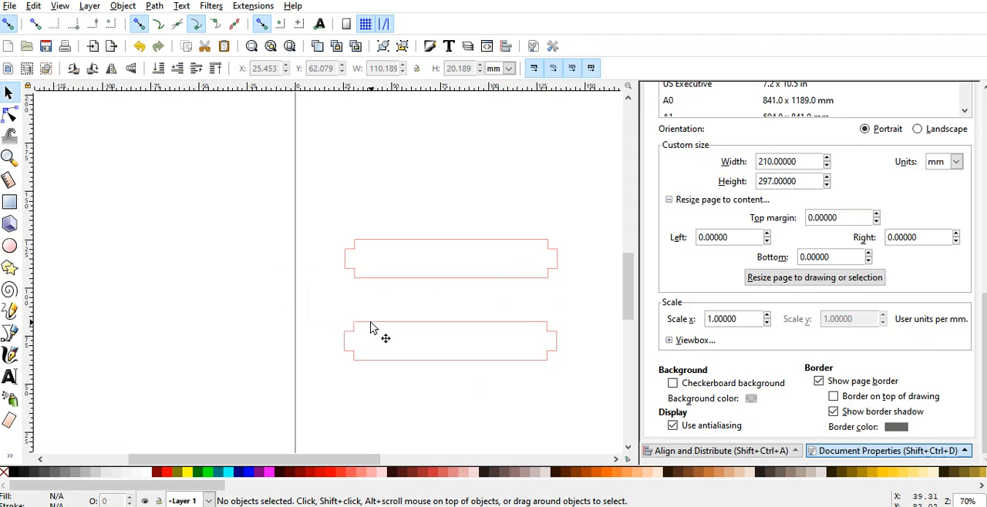
Step: Remove the upper edge of the lower strip copy by deleting both overlapping nodes near that edge's right end
{"action": "left_click", "coordinate": [10, 116]}
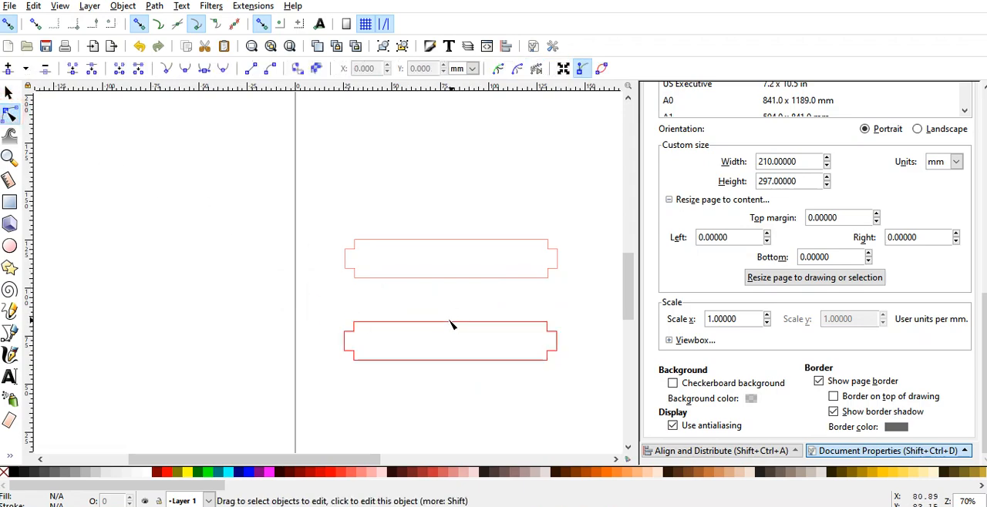
{"action": "left_click", "coordinate": [453, 323]}
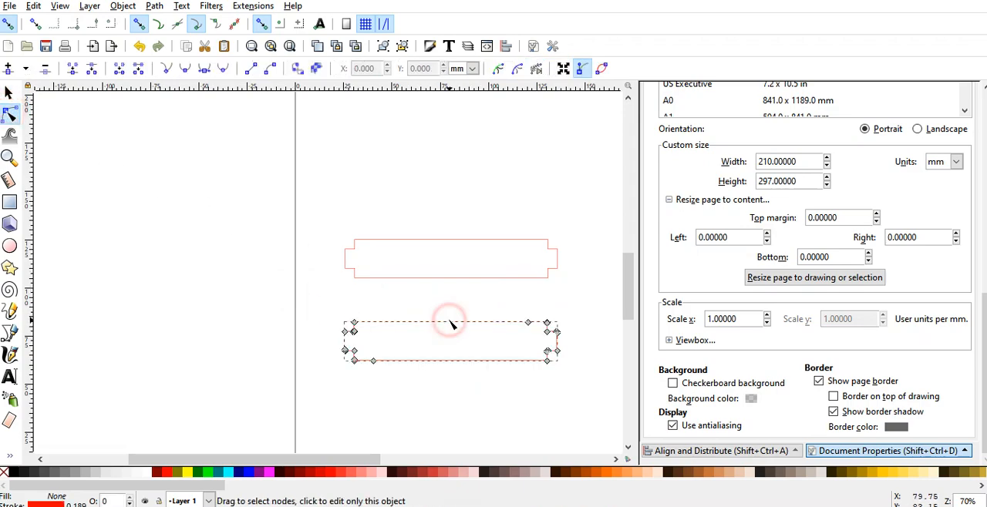
{"action": "left_click", "coordinate": [528, 323]}
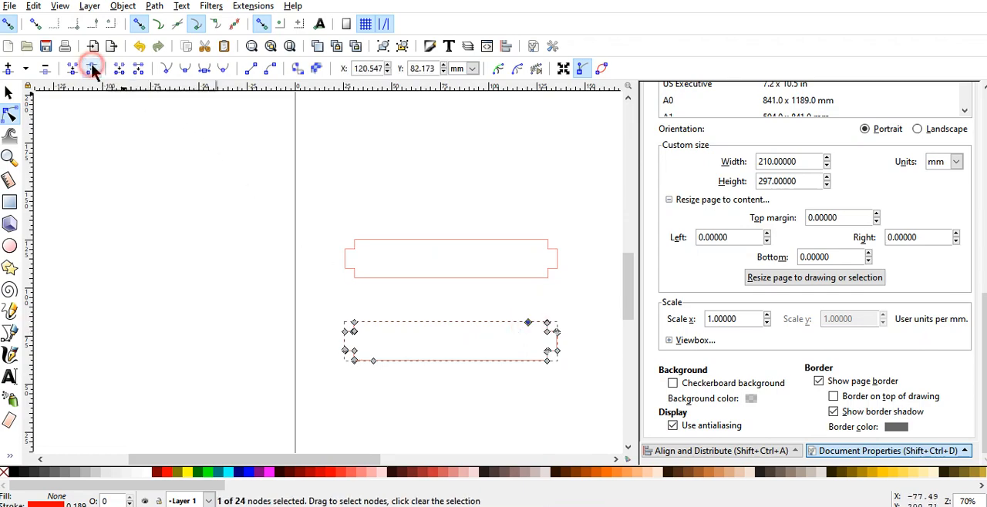
{"action": "left_click", "coordinate": [45, 69]}
{"action": "left_click", "coordinate": [167, 241]}
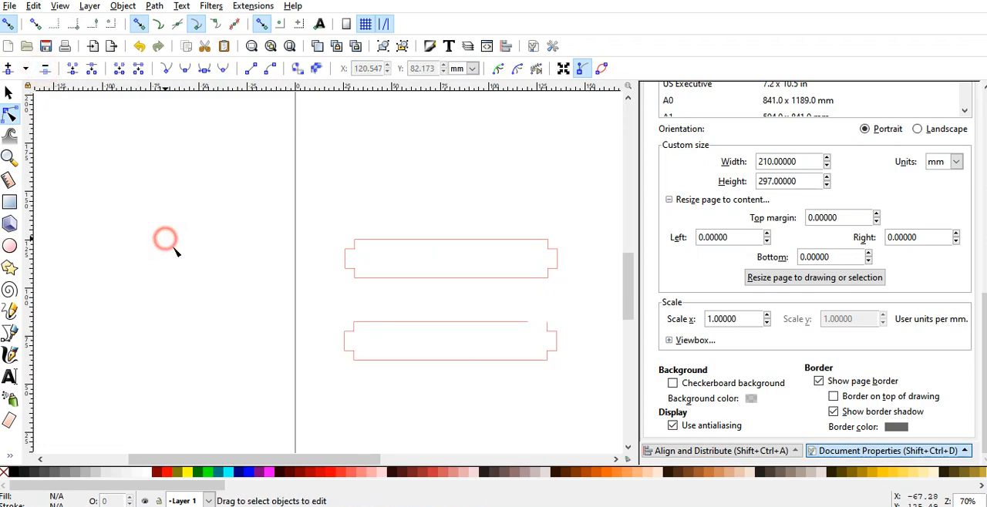
{"action": "left_click", "coordinate": [521, 316]}
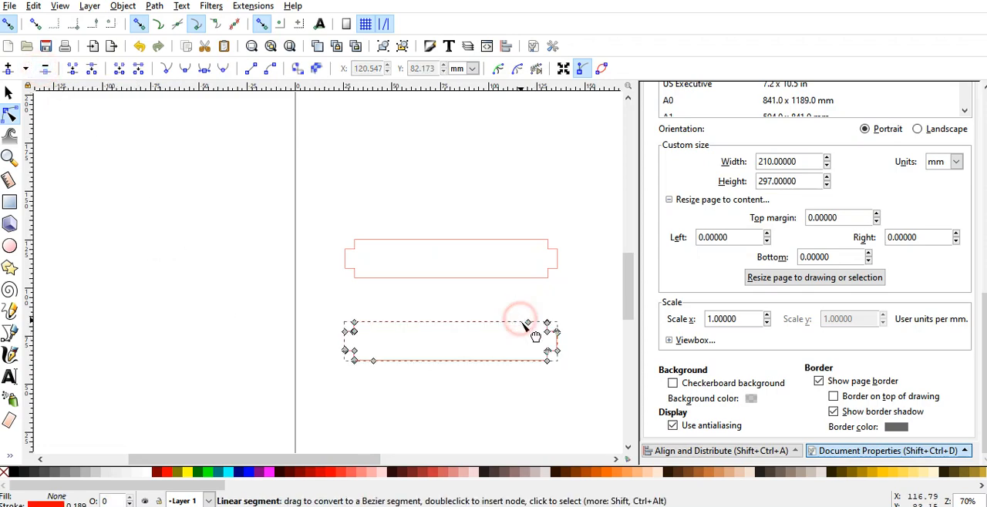
{"action": "left_click", "coordinate": [528, 324]}
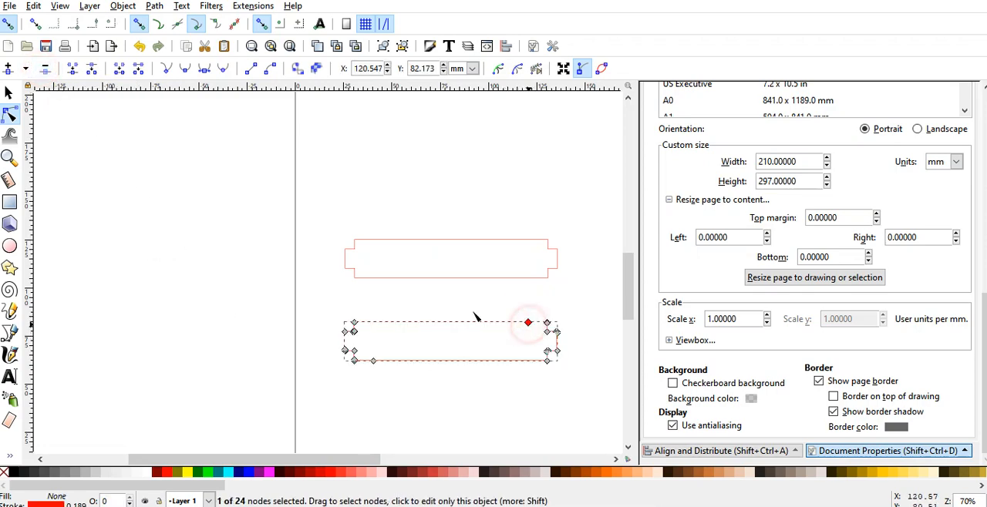
{"action": "left_click", "coordinate": [44, 70]}
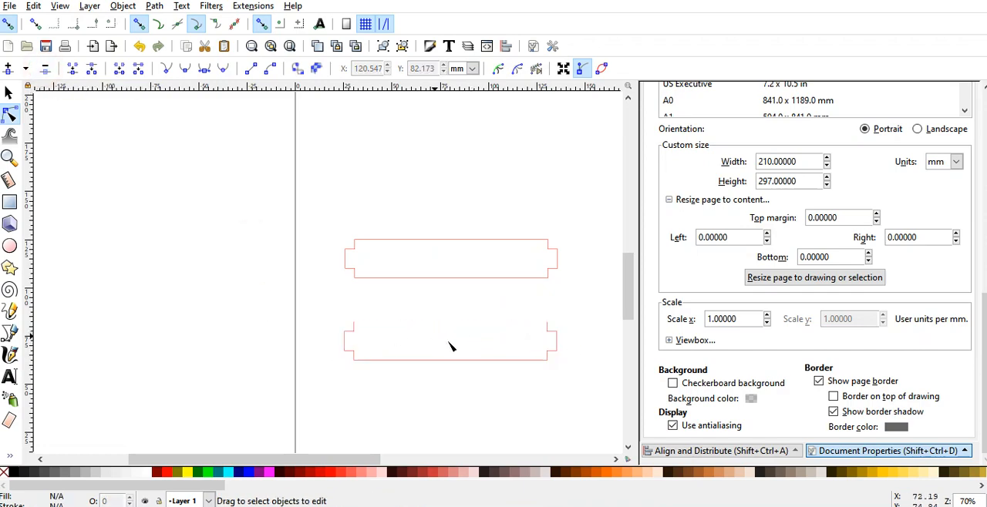
Step: Snap the open-topped strip copy directly beneath the original so both share one edge
{"action": "left_click", "coordinate": [9, 94]}
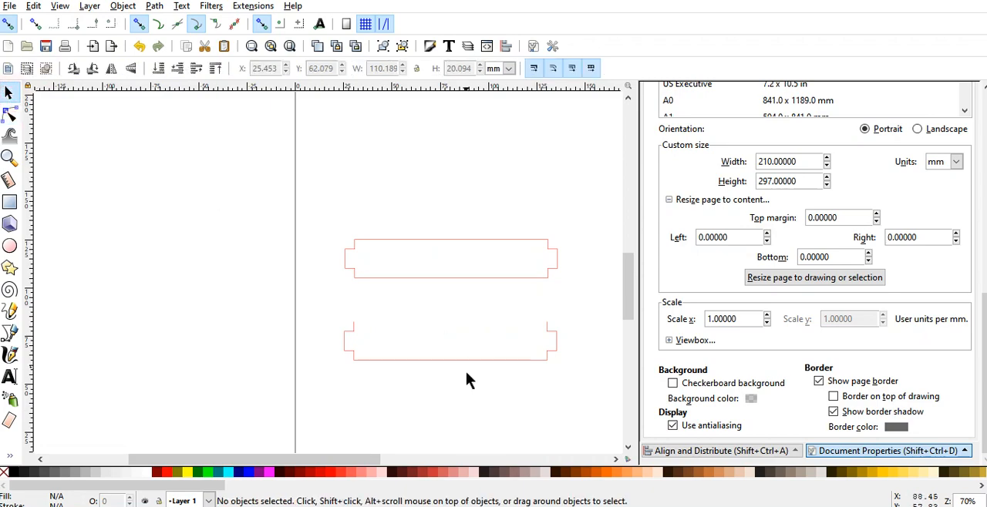
{"action": "left_click", "coordinate": [463, 361]}
{"action": "left_click_drag", "start_coordinate": [460, 349], "coordinate": [466, 324]}
{"action": "left_click", "coordinate": [424, 386]}
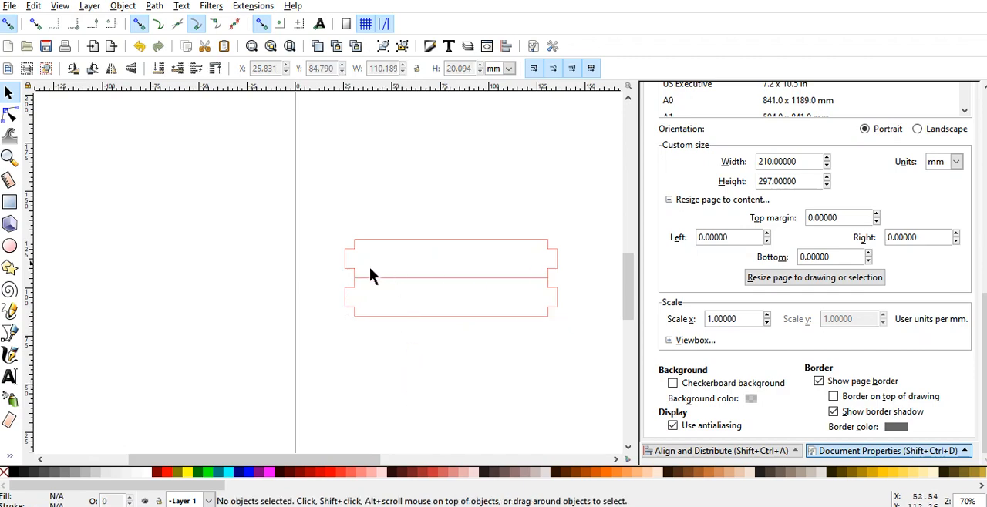
Step: Duplicate the open-topped strip three times, snapping each copy below the last to make a stack of five strips
{"action": "left_click", "coordinate": [392, 318]}
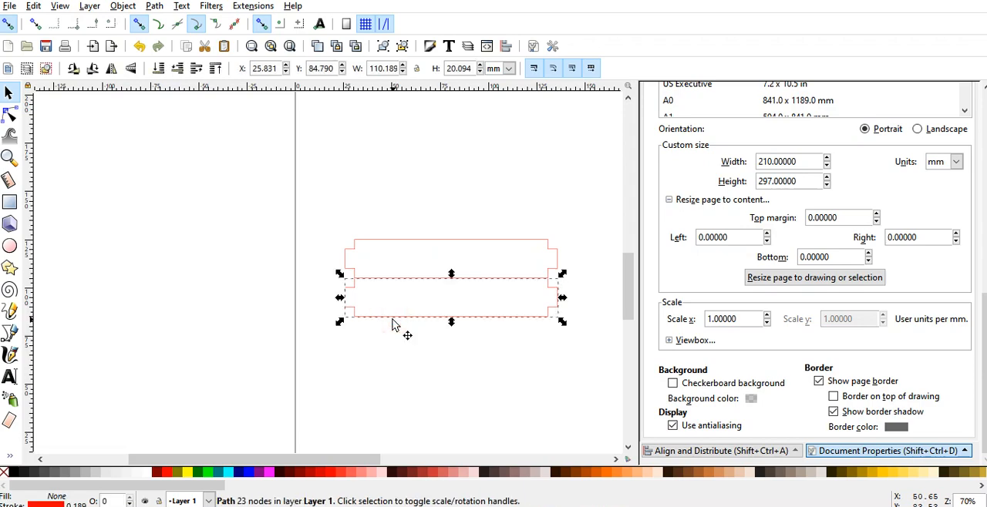
{"action": "key", "text": "ctrl"}
{"action": "left_click_drag", "start_coordinate": [392, 324], "coordinate": [394, 374]}
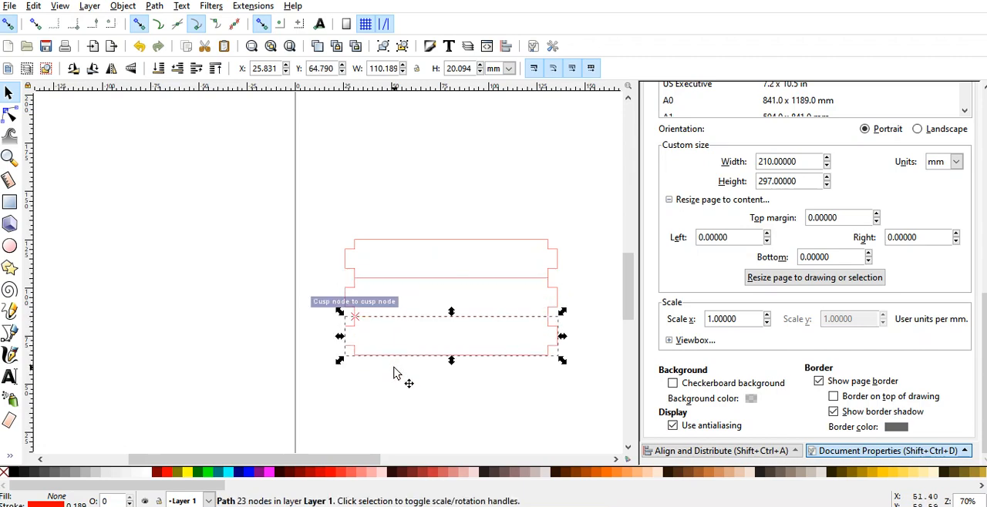
{"action": "key", "text": "ctrl"}
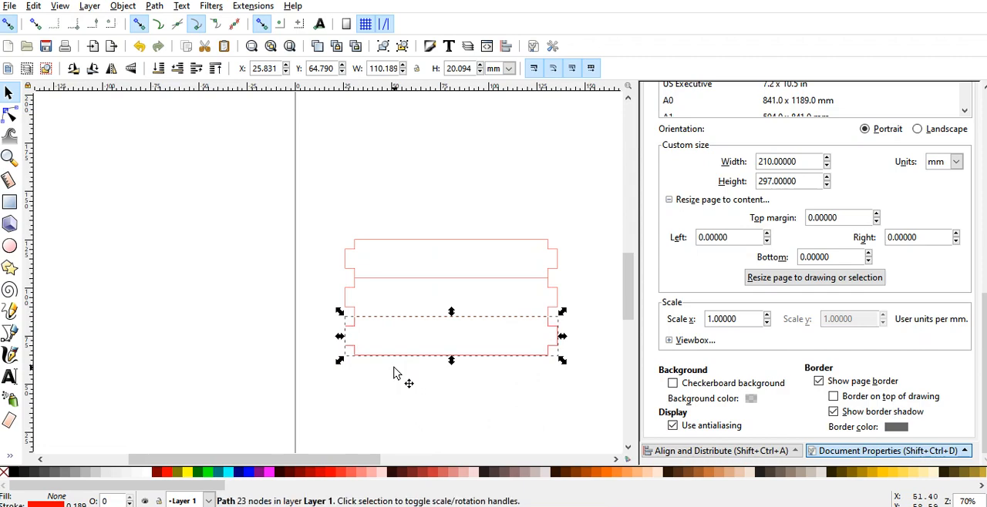
{"action": "left_click_drag", "start_coordinate": [400, 358], "coordinate": [405, 404]}
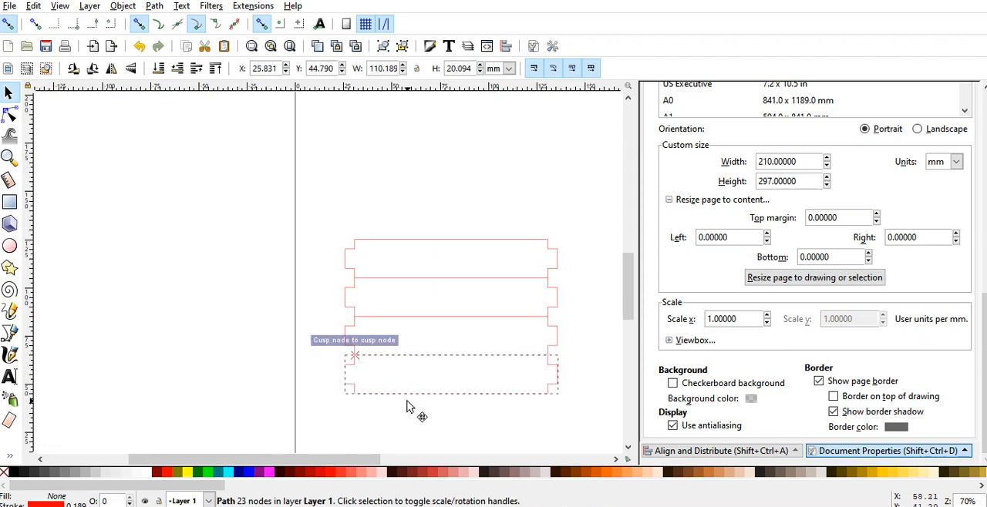
{"action": "key", "text": "ctrl"}
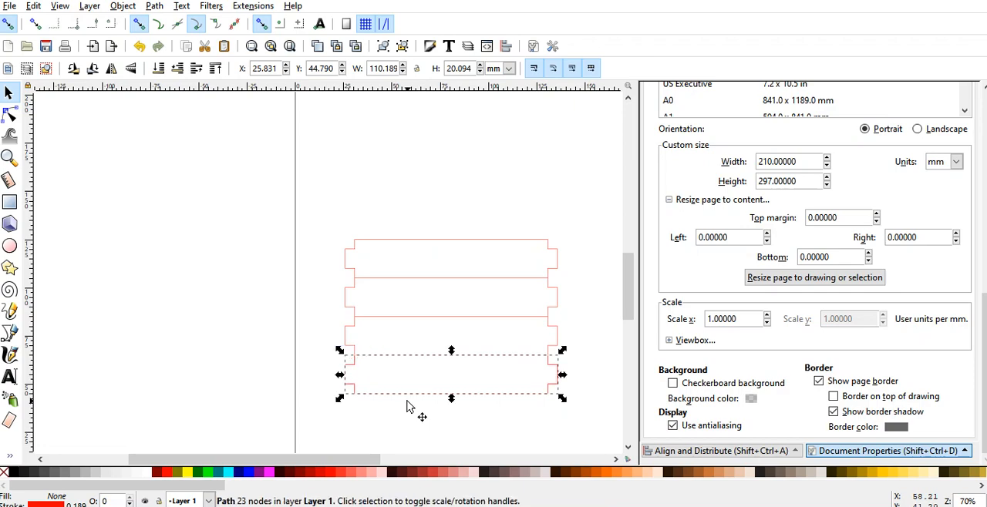
{"action": "left_click_drag", "start_coordinate": [407, 397], "coordinate": [407, 451]}
{"action": "left_click", "coordinate": [291, 359]}
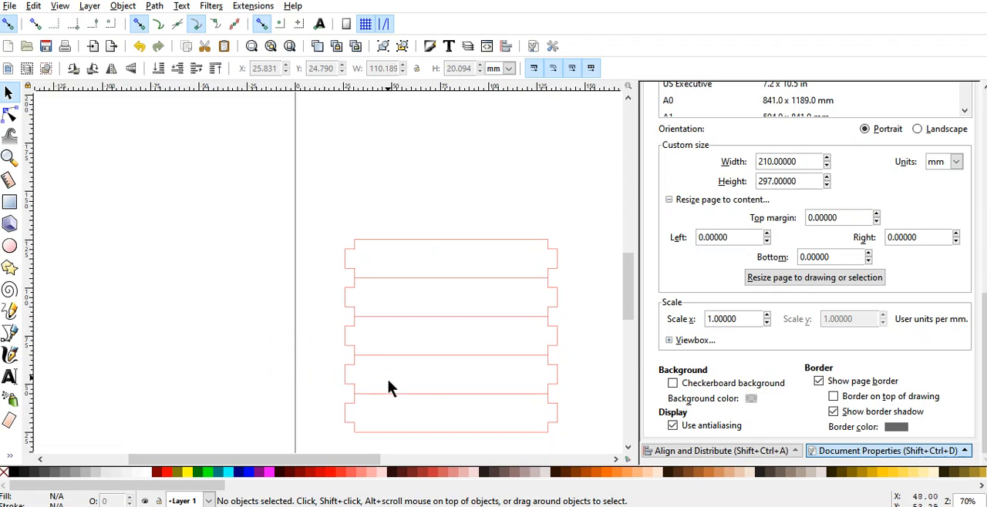
Step: Import "round box top.svg" from the 4 Drawer Cabinet folder, reached through MY K40 DRAWINGS, SHELVE BOXES and USPS BOXES
{"action": "left_click_drag", "start_coordinate": [345, 461], "coordinate": [413, 459]}
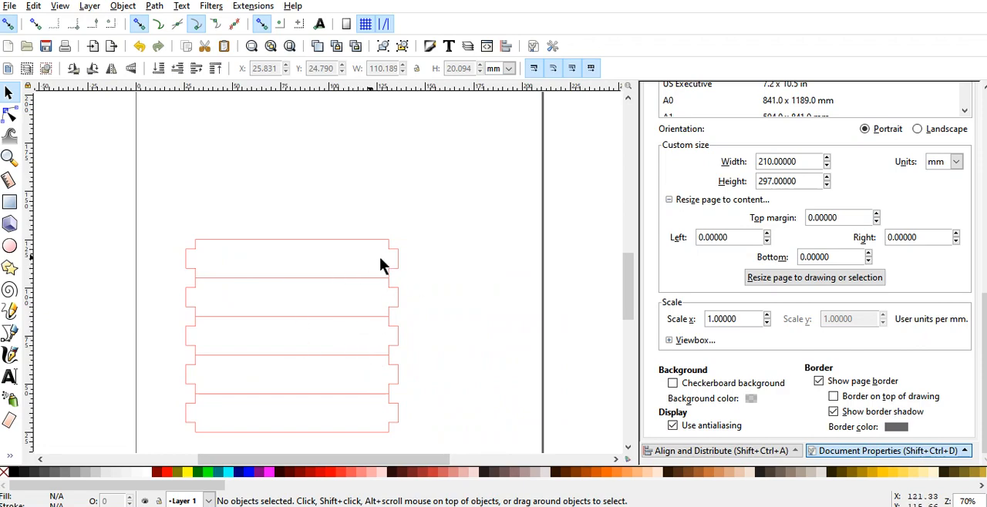
{"action": "scroll", "coordinate": [407, 273], "scroll_direction": "down", "scroll_amount": 1}
{"action": "scroll", "coordinate": [408, 274], "scroll_direction": "down", "scroll_amount": 1}
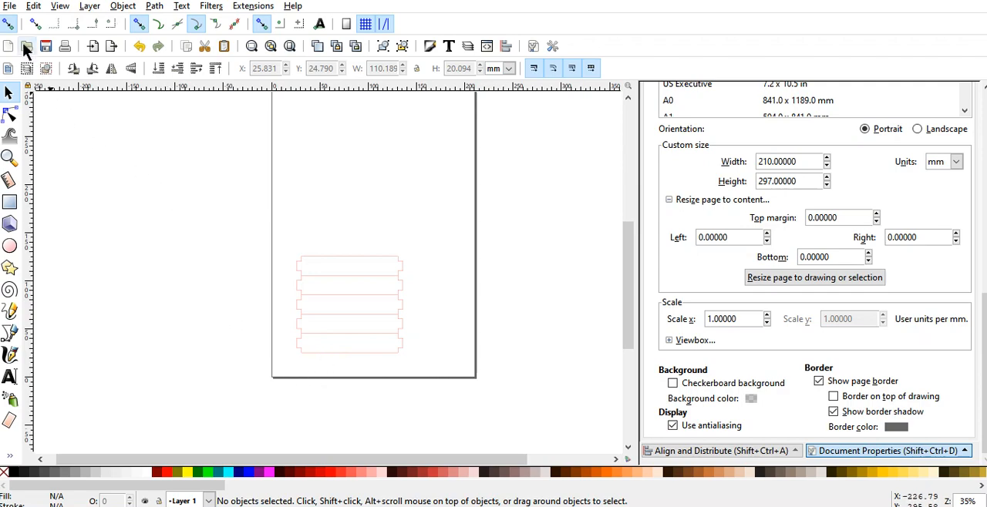
{"action": "left_click", "coordinate": [10, 6]}
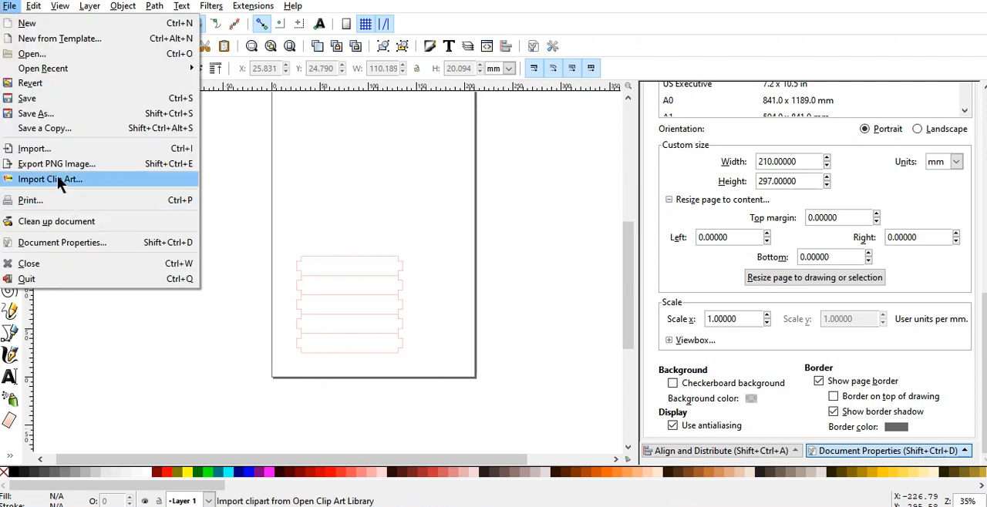
{"action": "left_click", "coordinate": [55, 154]}
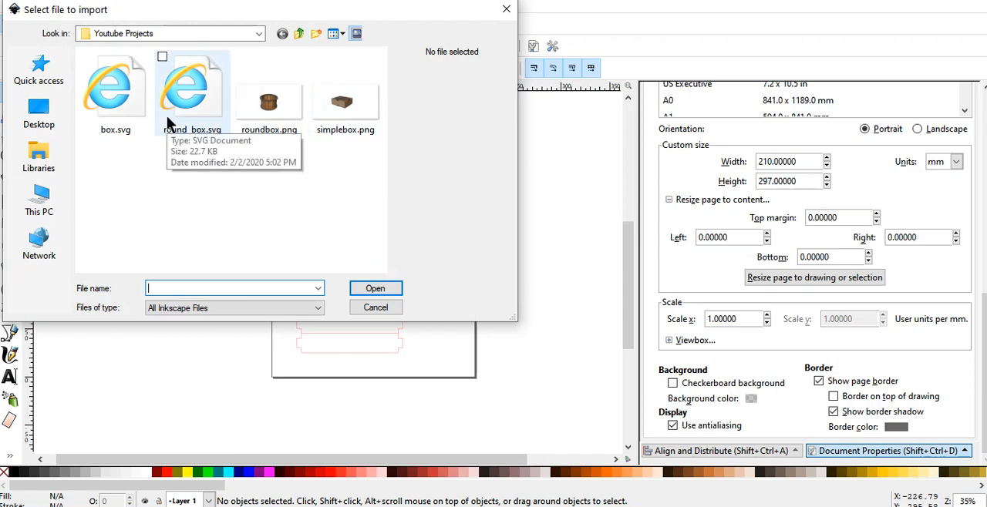
{"action": "left_click", "coordinate": [300, 35]}
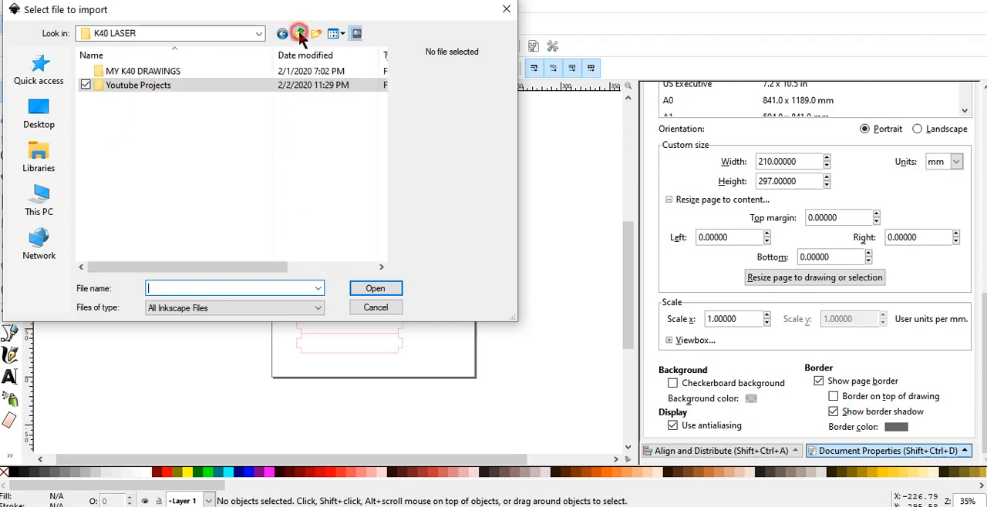
{"action": "double_click", "coordinate": [160, 72]}
{"action": "scroll", "coordinate": [161, 202], "scroll_direction": "down", "scroll_amount": 5}
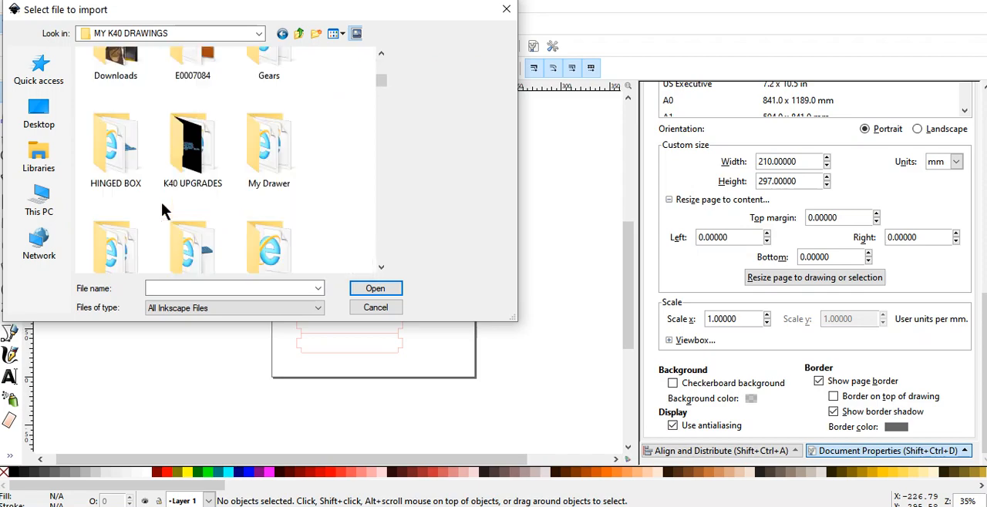
{"action": "scroll", "coordinate": [161, 209], "scroll_direction": "down", "scroll_amount": 2}
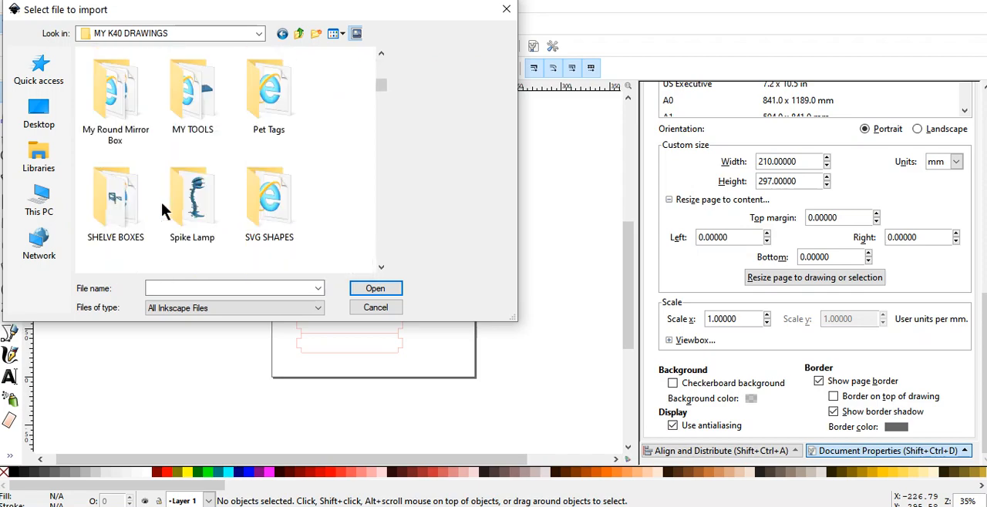
{"action": "double_click", "coordinate": [130, 203]}
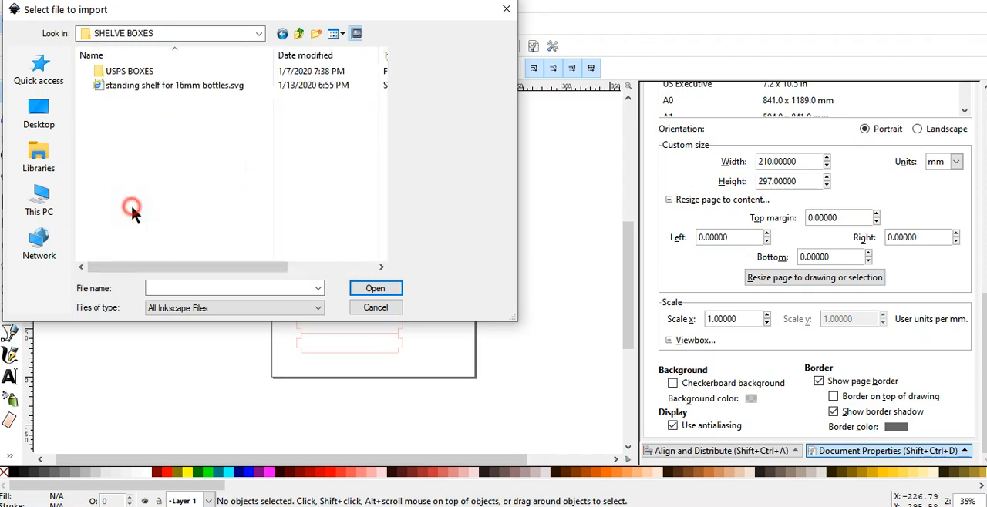
{"action": "double_click", "coordinate": [130, 70]}
{"action": "double_click", "coordinate": [131, 70]}
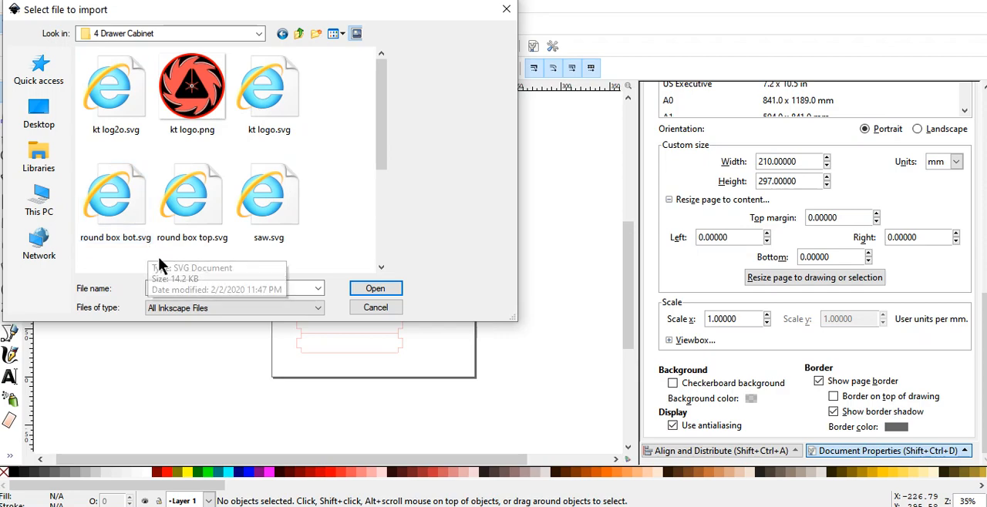
{"action": "left_click", "coordinate": [203, 202]}
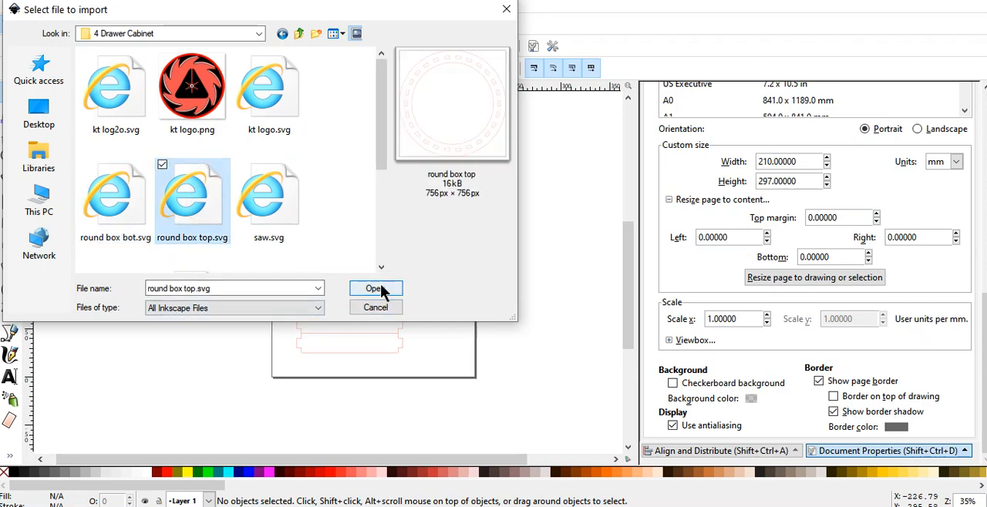
{"action": "left_click", "coordinate": [375, 289]}
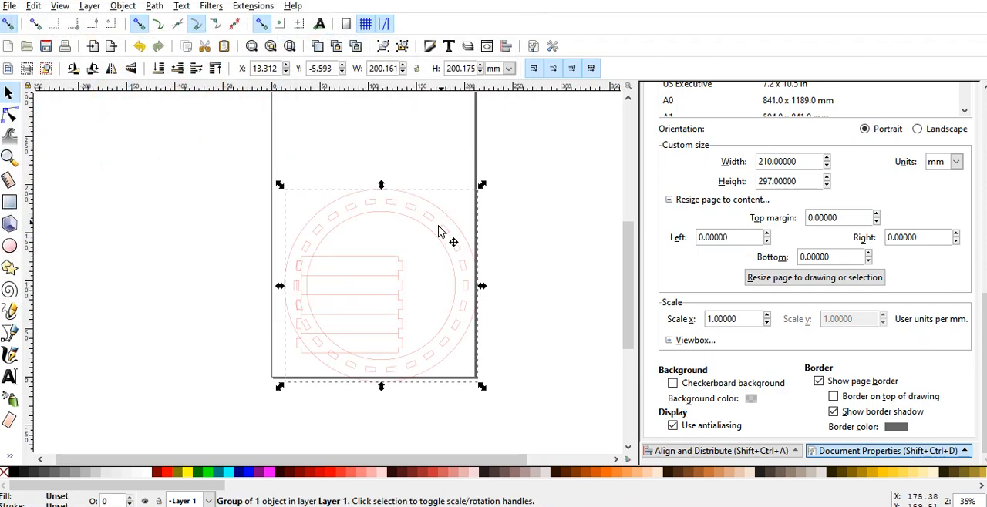
Step: Move the imported box top ring so its inner circle surrounds the stack of five strips
{"action": "left_click_drag", "start_coordinate": [442, 233], "coordinate": [408, 261]}
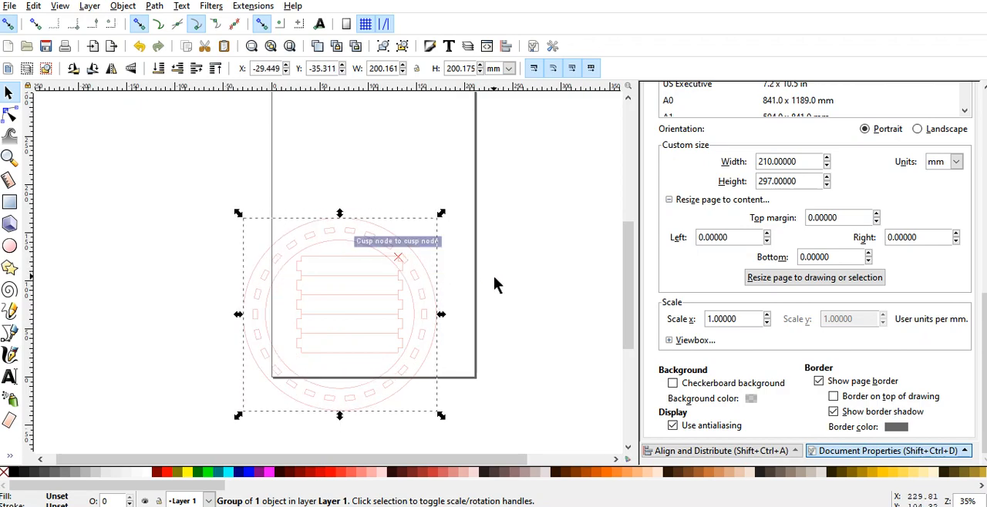
{"action": "left_click", "coordinate": [494, 276]}
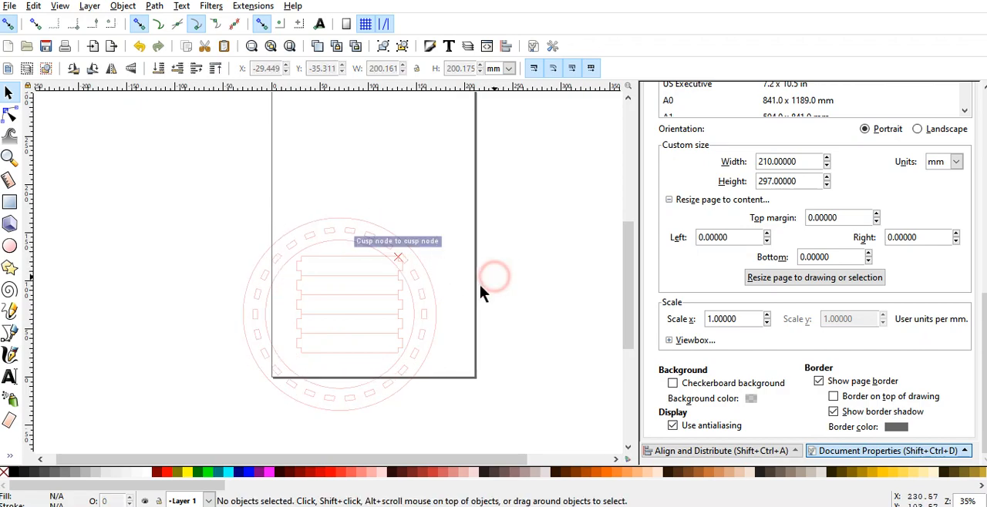
{"action": "left_click", "coordinate": [425, 284]}
{"action": "left_click_drag", "start_coordinate": [438, 280], "coordinate": [449, 279]}
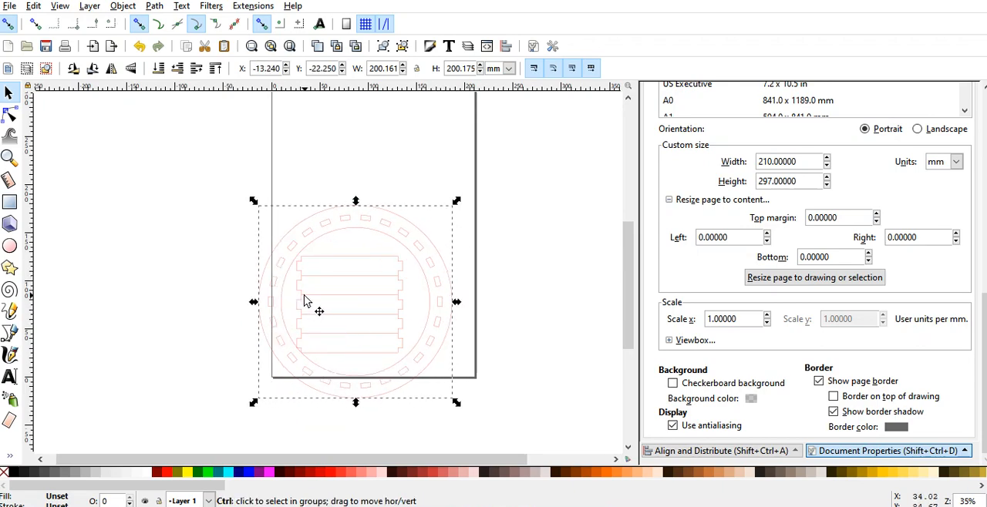
Step: Nudge the ring six steps left and three steps down to centre it around the strip stack
{"action": "scroll", "coordinate": [303, 301], "scroll_direction": "up", "scroll_amount": 1, "text": "ctrl"}
{"action": "left_click", "coordinate": [277, 337]}
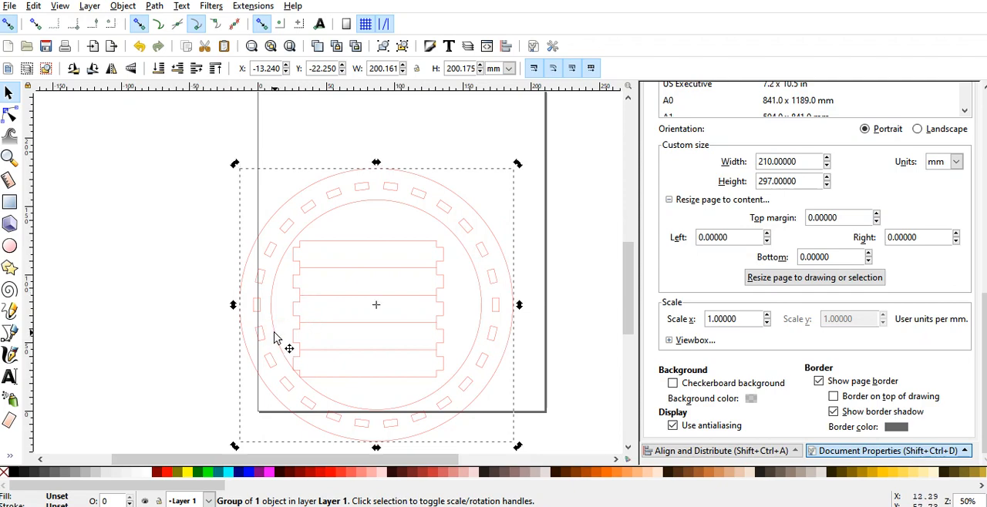
{"action": "key", "text": "Left"}
{"action": "key", "text": "Left"}
{"action": "key", "text": "Left"}
{"action": "key", "text": "Left"}
{"action": "key", "text": "Left"}
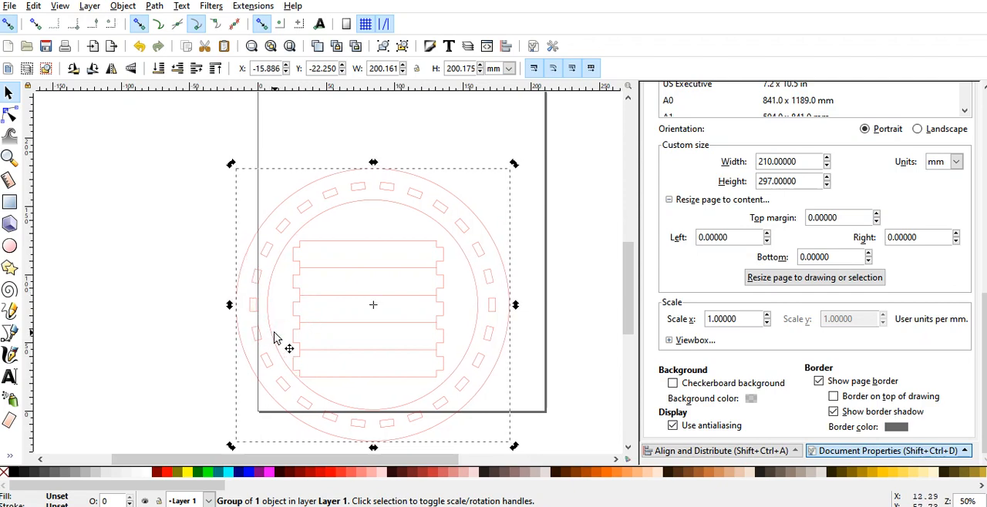
{"action": "key", "text": "Left"}
{"action": "key", "text": "Left"}
{"action": "key", "text": "Left"}
{"action": "key", "text": "Left"}
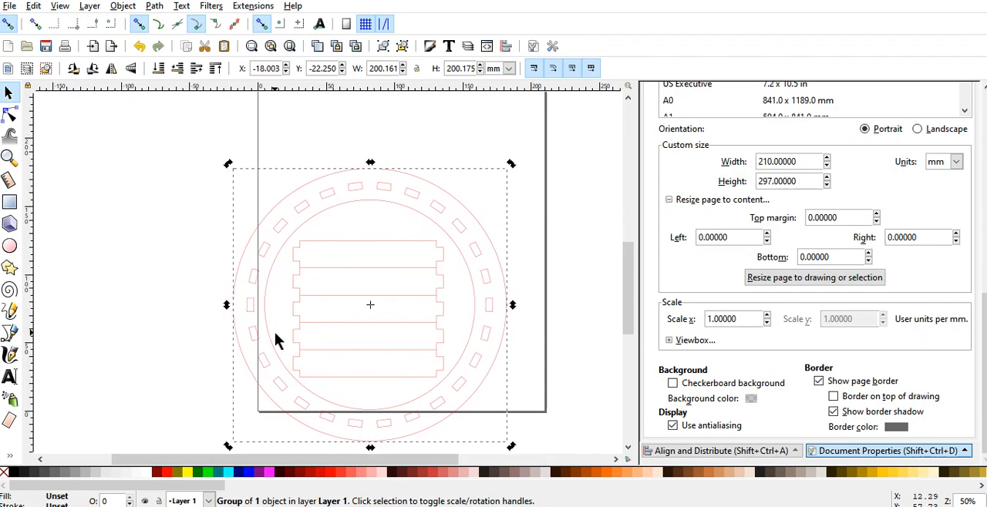
{"action": "key", "text": "Down"}
{"action": "key", "text": "Down"}
{"action": "key", "text": "Down"}
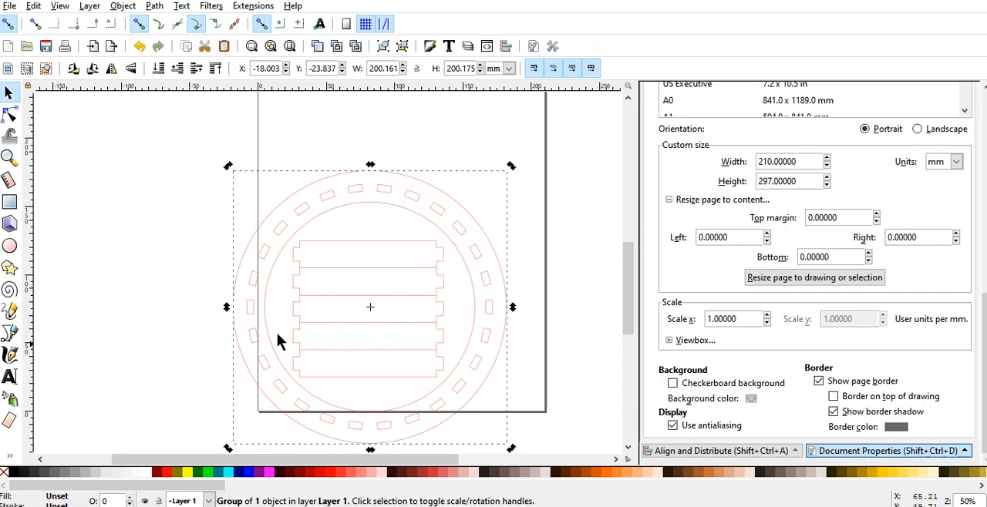
{"action": "left_click", "coordinate": [187, 243]}
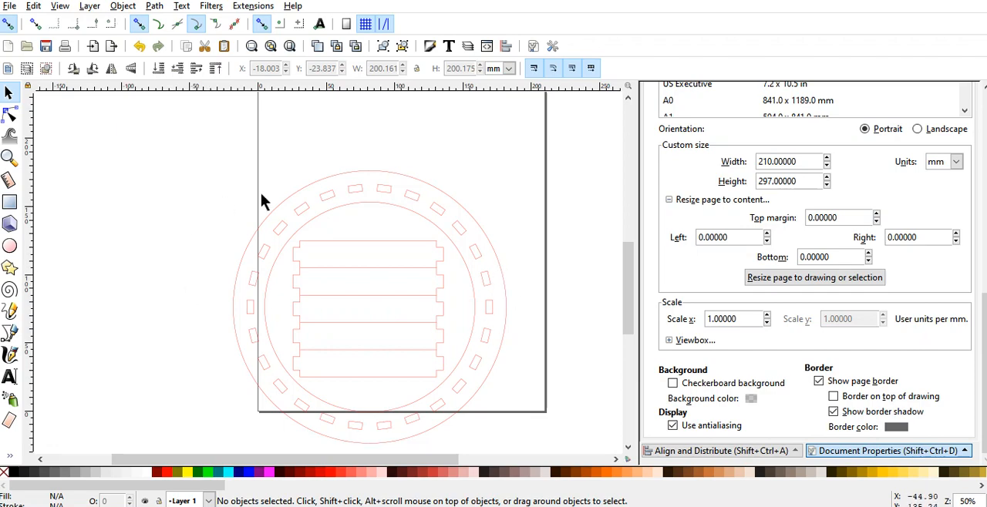
Step: Resize the page to fit the whole drawing of ring and strips
{"action": "left_click", "coordinate": [324, 251]}
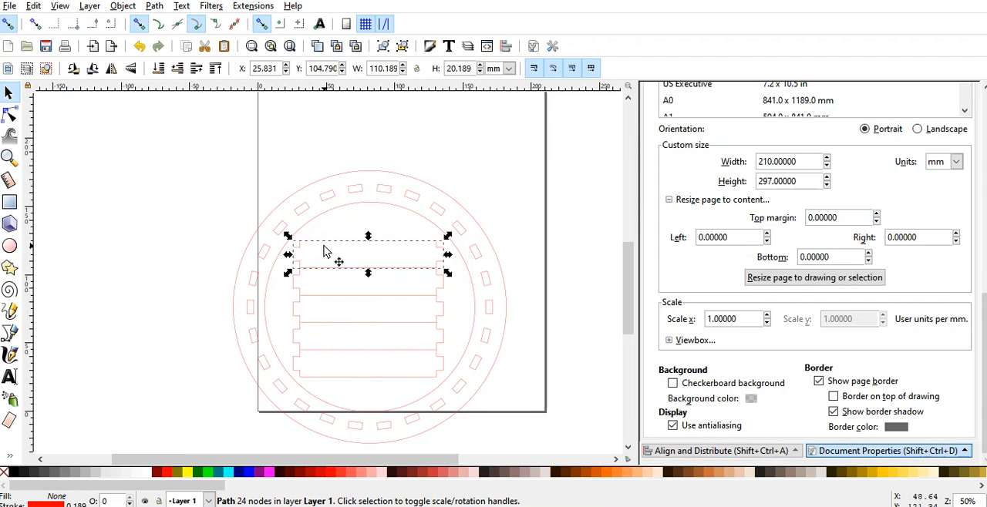
{"action": "left_click", "coordinate": [238, 234]}
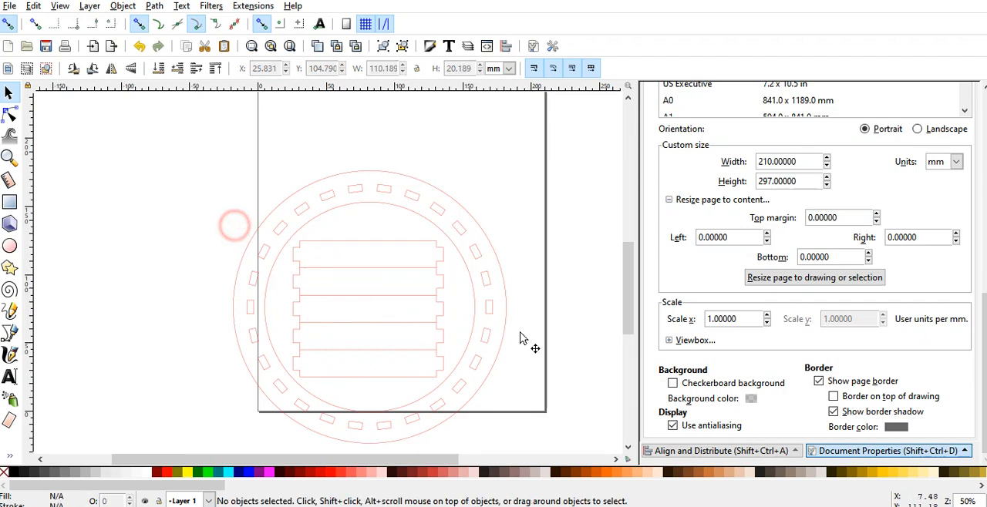
{"action": "left_click", "coordinate": [782, 278]}
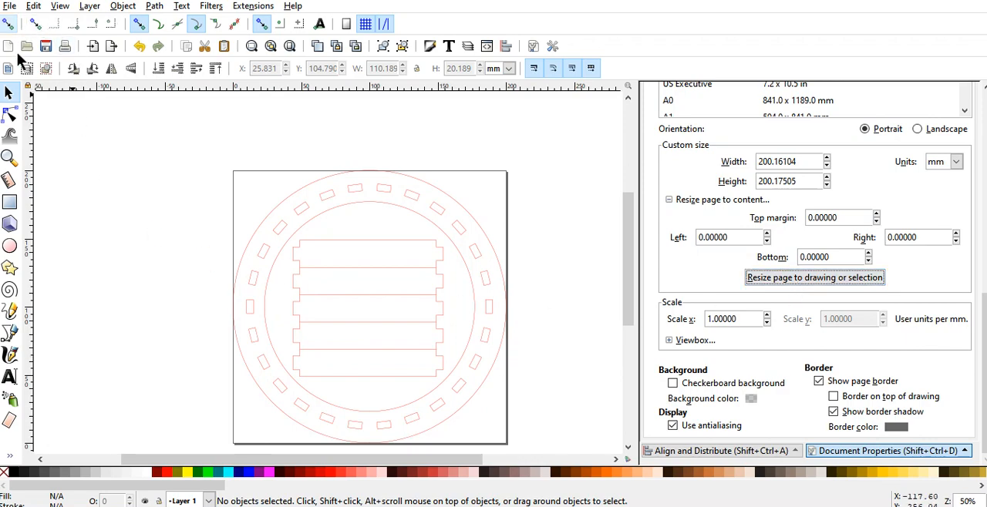
Step: Save the drawing under the new name "round box top w5.svg" in the 4 Drawer Cabinet folder
{"action": "left_click", "coordinate": [10, 5]}
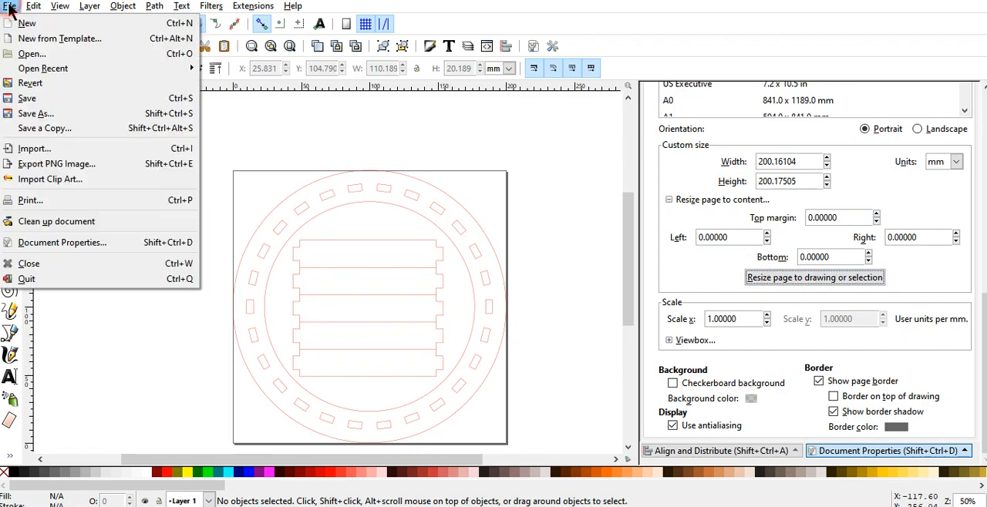
{"action": "left_click", "coordinate": [27, 115]}
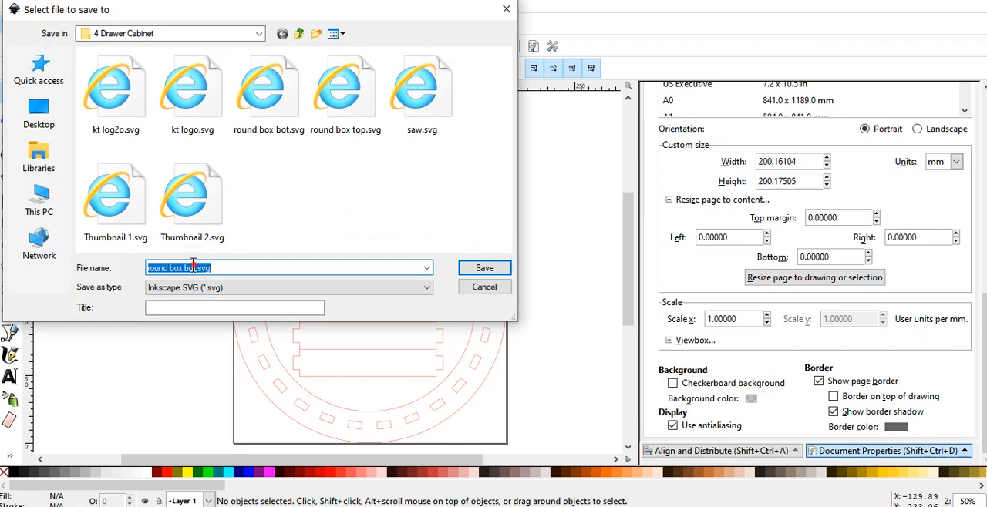
{"action": "left_click", "coordinate": [192, 267]}
{"action": "key", "text": "BackSpace"}
{"action": "key", "text": "BackSpace"}
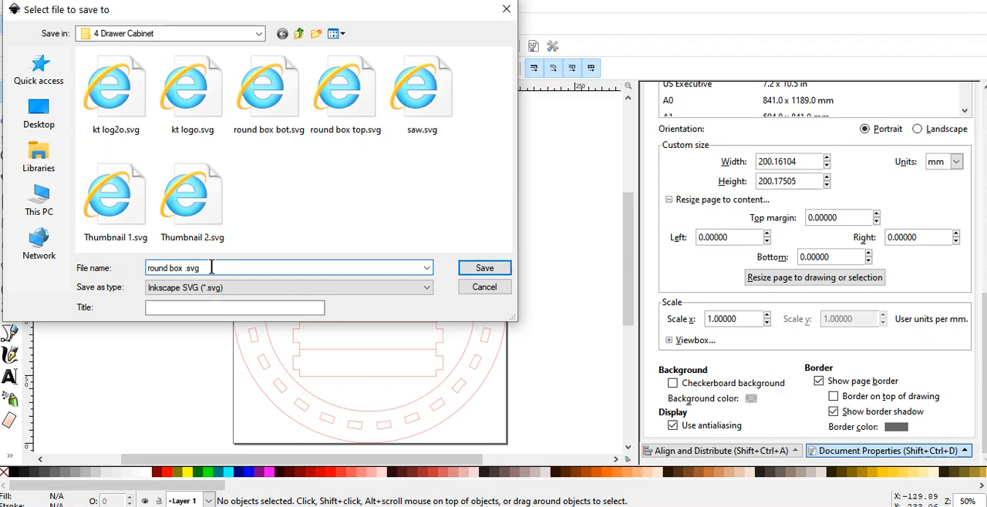
{"action": "type", "text": "top w5"}
{"action": "left_click", "coordinate": [487, 268]}
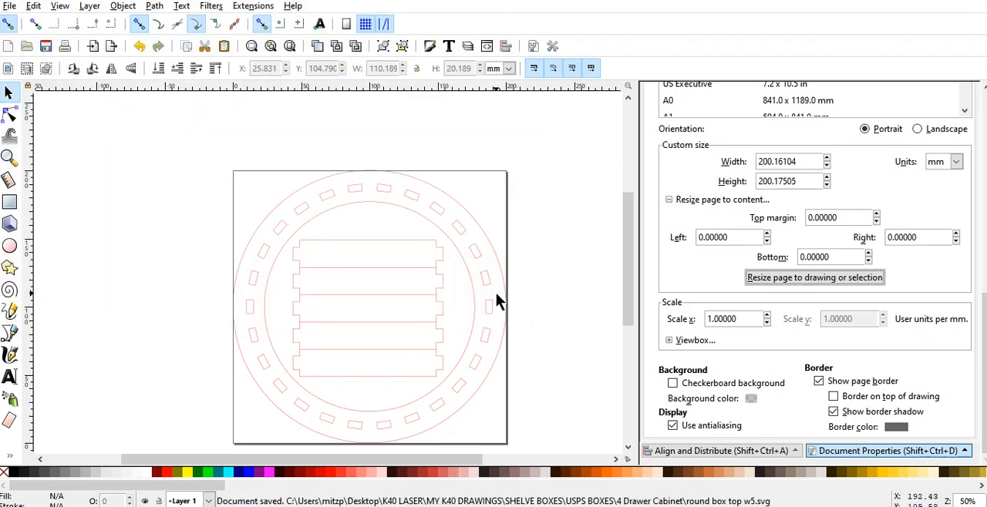
Step: Delete the box top ring, keeping only the strip stack
{"action": "left_click", "coordinate": [474, 282]}
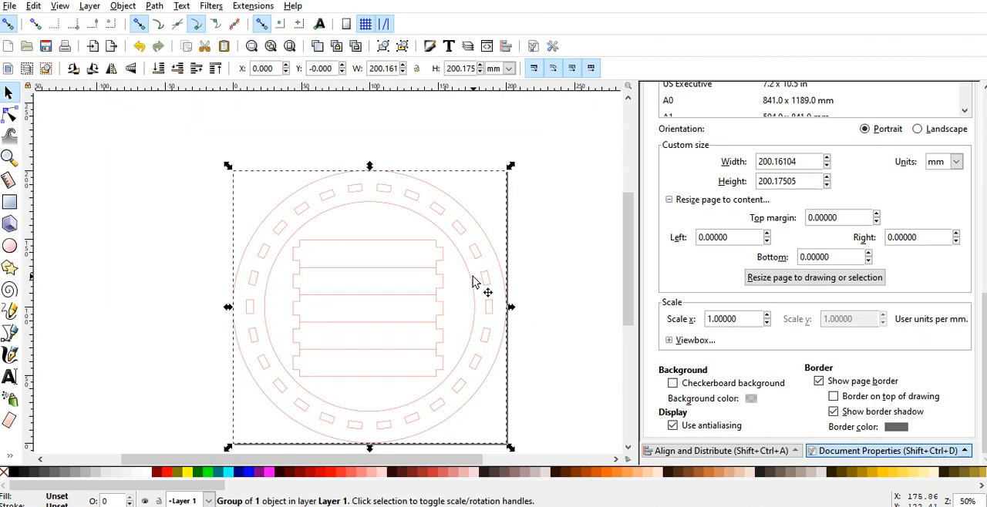
{"action": "key", "text": "Delete"}
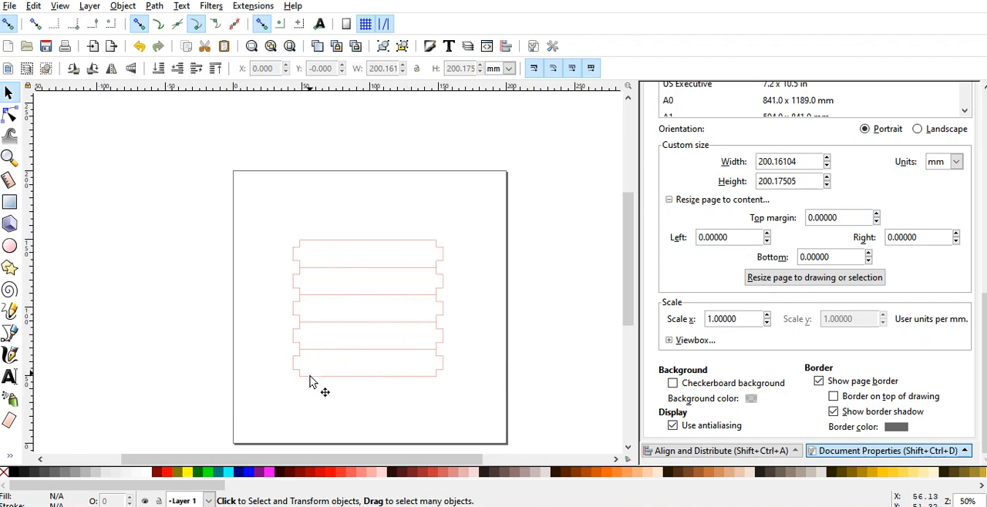
{"action": "left_click", "coordinate": [274, 271]}
Step: Duplicate the four lower open-topped strips together and snap the copies directly beneath the stack to make nine strips
{"action": "mouse_move", "coordinate": [283, 276]}
{"action": "left_mouse_down"}
{"action": "mouse_move", "coordinate": [485, 347]}
{"action": "mouse_move", "coordinate": [488, 401]}
{"action": "left_mouse_up"}
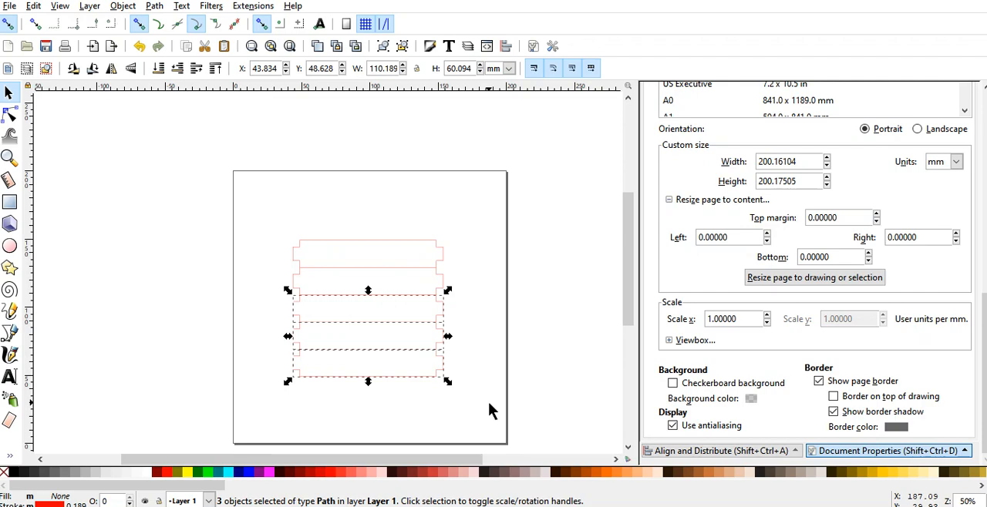
{"action": "left_click", "coordinate": [444, 286], "text": "shift"}
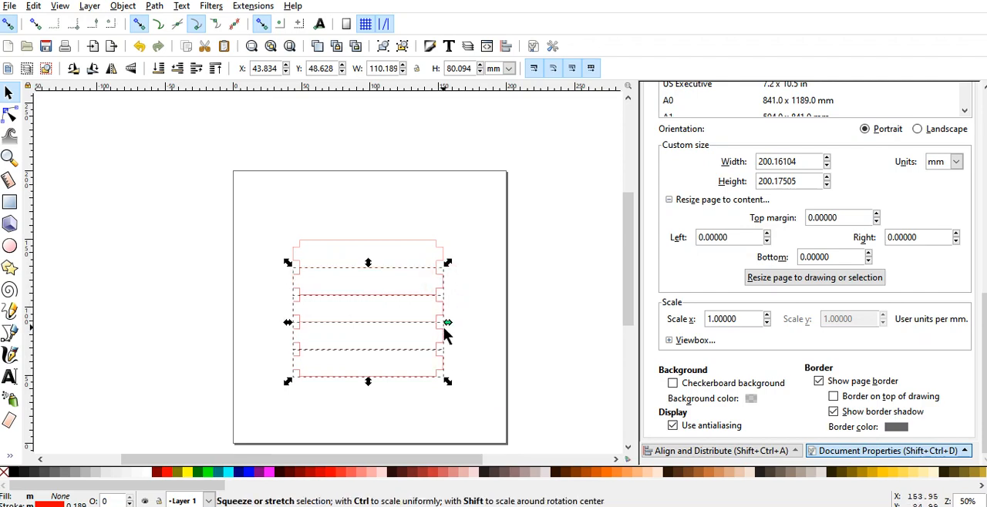
{"action": "left_click_drag", "start_coordinate": [419, 378], "coordinate": [424, 282]}
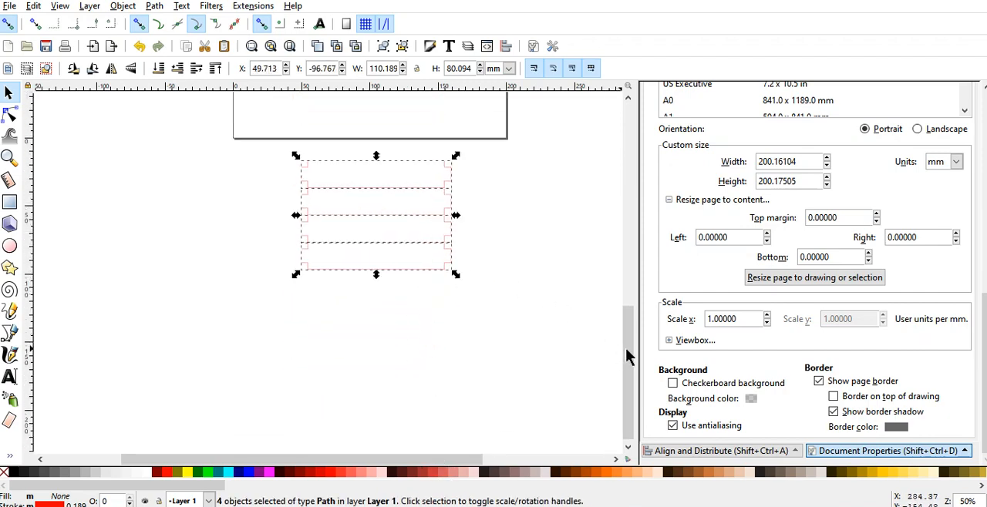
{"action": "left_click_drag", "start_coordinate": [625, 347], "coordinate": [622, 294]}
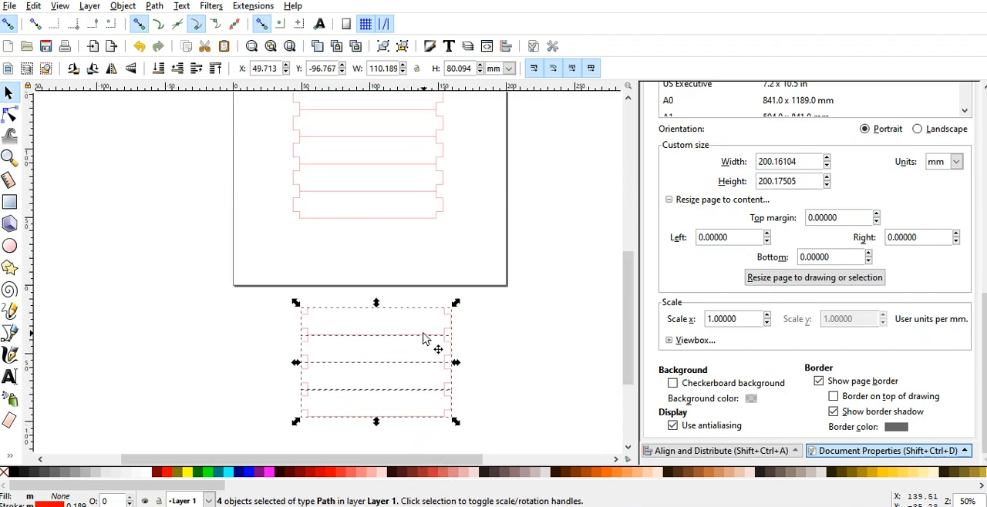
{"action": "left_click_drag", "start_coordinate": [424, 333], "coordinate": [418, 254]}
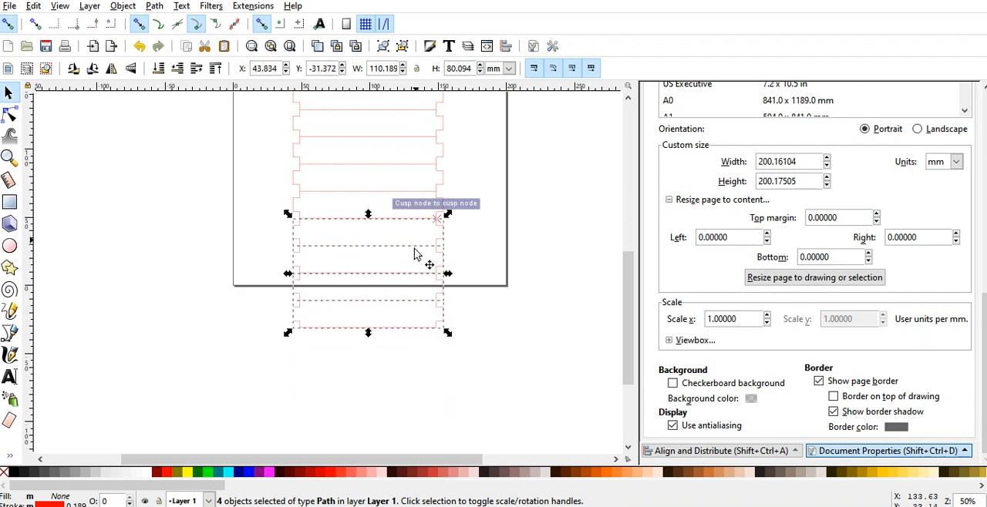
{"action": "left_click", "coordinate": [404, 347]}
Step: Duplicate the lowest strip and snap the copy beneath it to complete a stack of ten
{"action": "left_click", "coordinate": [386, 328]}
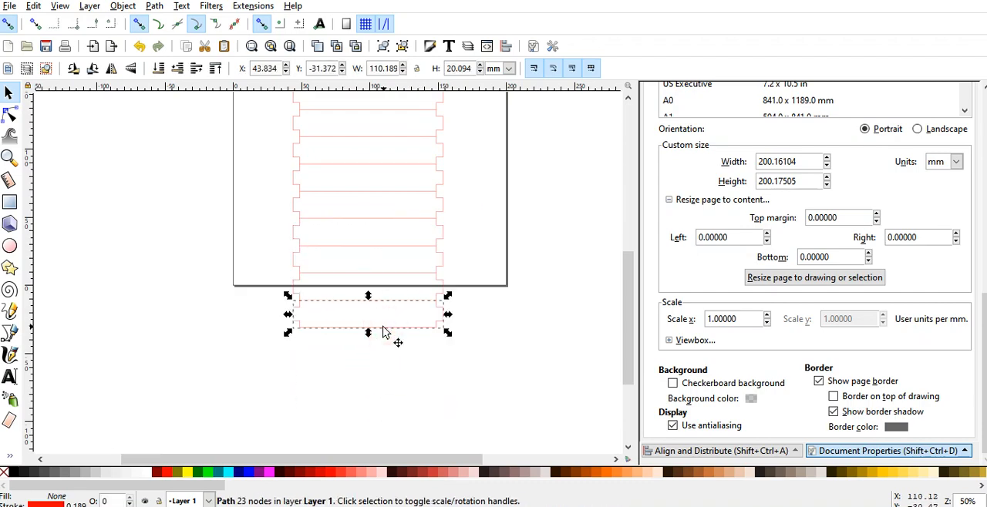
{"action": "left_click_drag", "start_coordinate": [385, 336], "coordinate": [394, 371]}
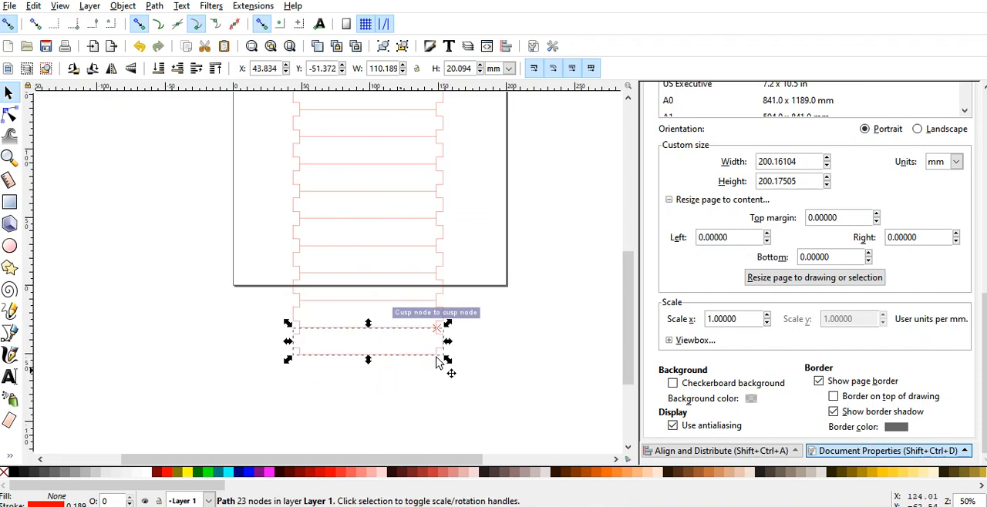
{"action": "left_click", "coordinate": [522, 328]}
Step: Duplicate the entire ten-strip stack and place the copy to the right of the original
{"action": "scroll", "coordinate": [515, 343], "scroll_direction": "up", "scroll_amount": 3}
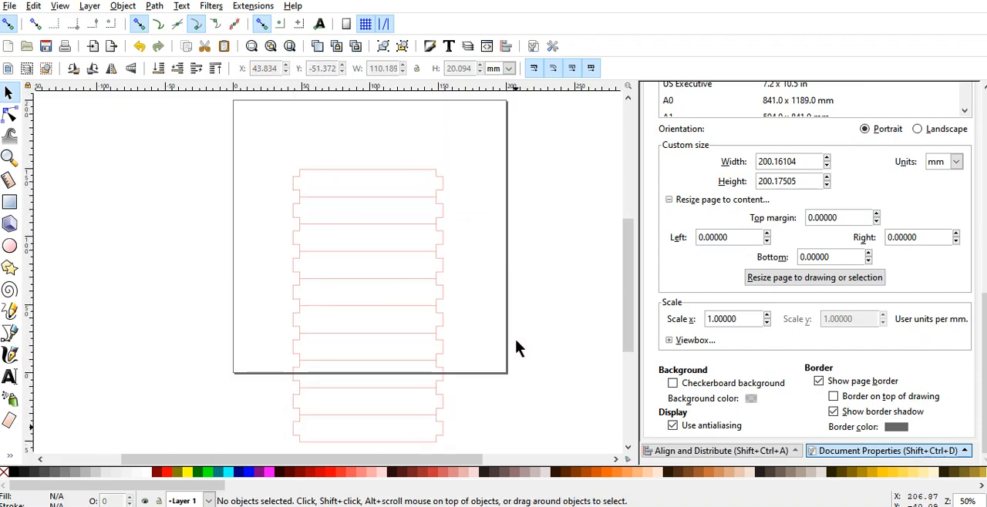
{"action": "left_click_drag", "start_coordinate": [276, 151], "coordinate": [481, 447]}
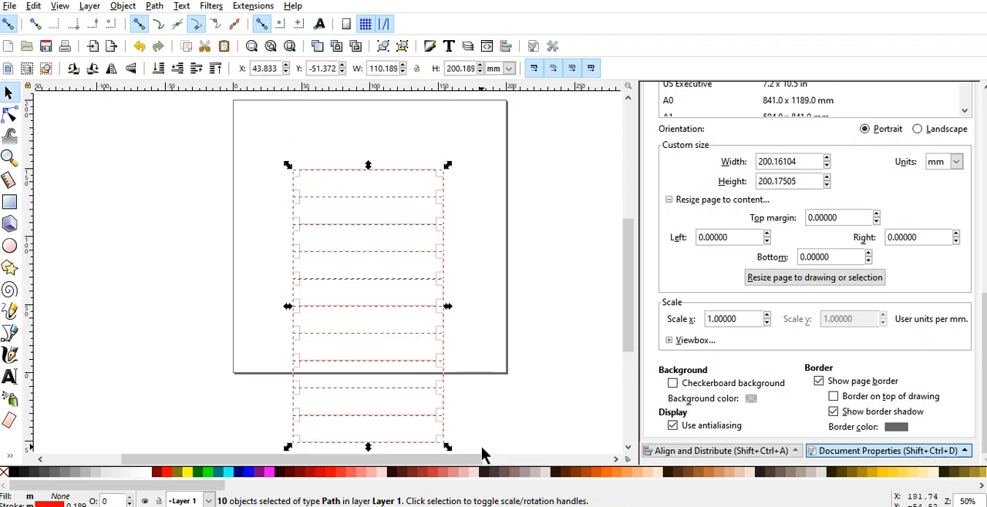
{"action": "key", "text": "ctrl"}
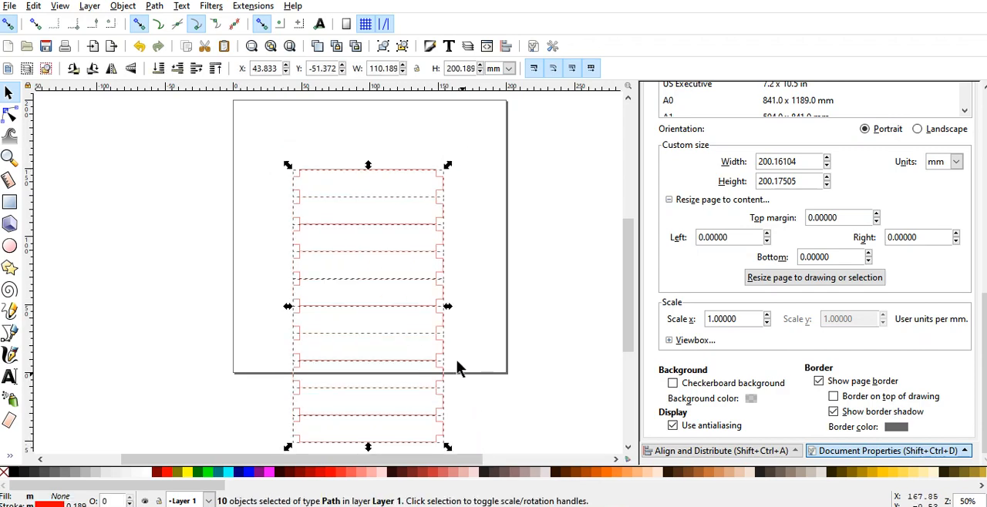
{"action": "left_click_drag", "start_coordinate": [441, 324], "coordinate": [617, 326]}
{"action": "left_click", "coordinate": [254, 352]}
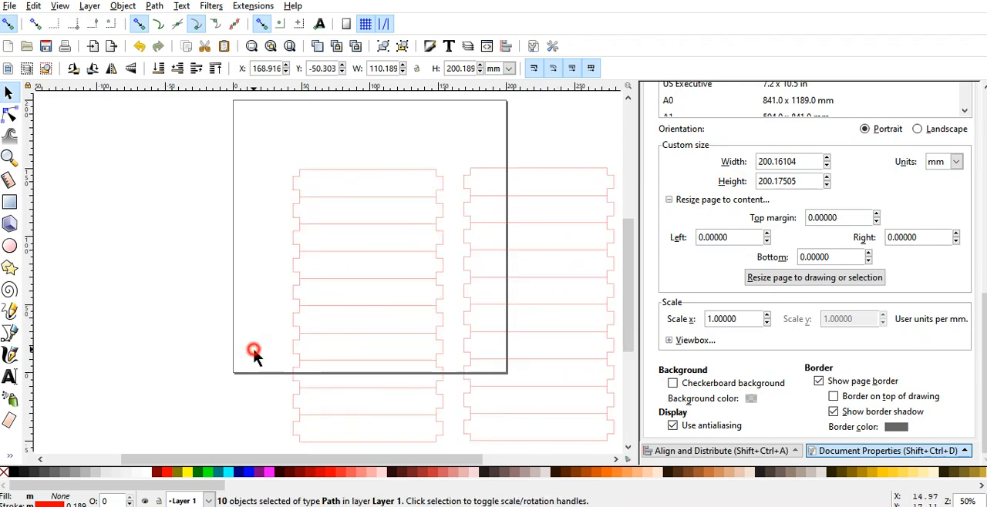
Step: Duplicate the lowest strip of the right stack and snap it underneath as the eleventh strip
{"action": "scroll", "coordinate": [253, 352], "scroll_direction": "down", "scroll_amount": 1}
{"action": "left_click", "coordinate": [513, 415]}
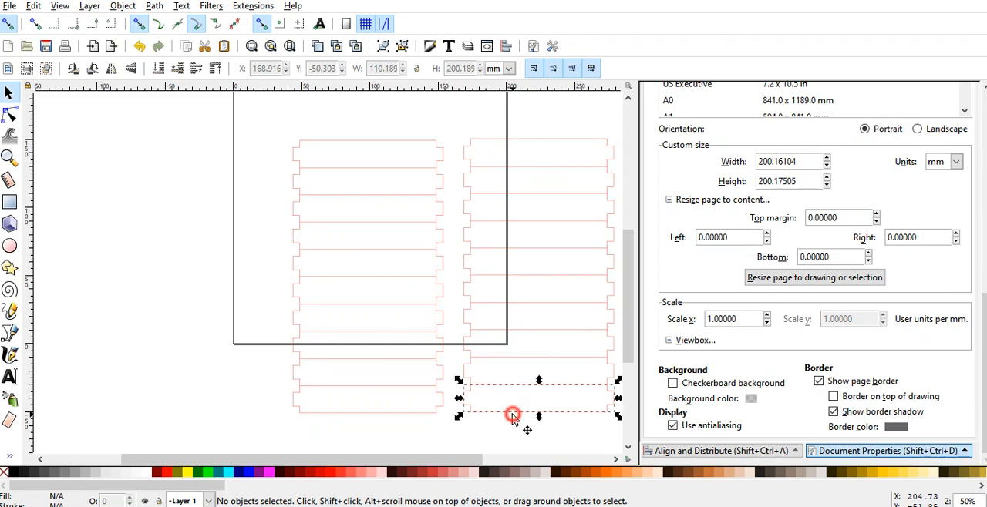
{"action": "key", "text": "ctrl"}
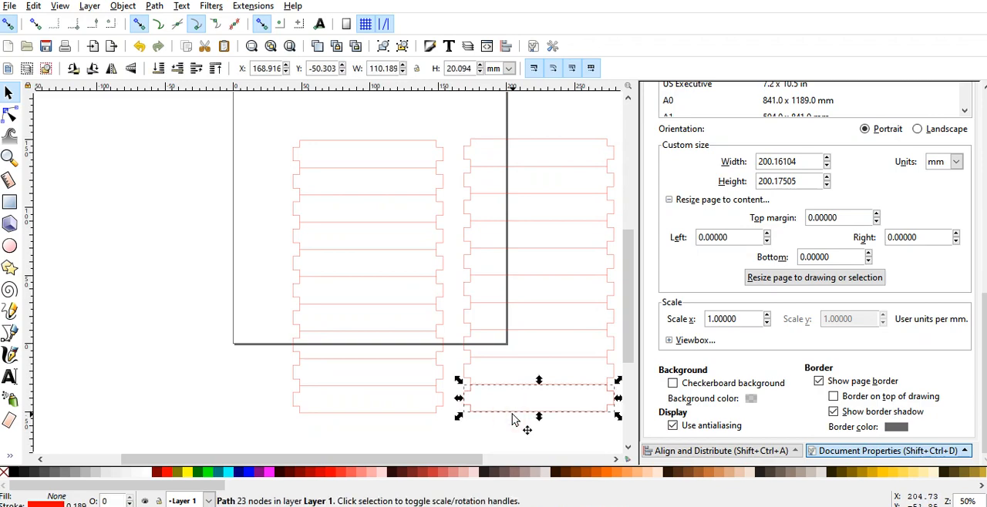
{"action": "left_click_drag", "start_coordinate": [513, 419], "coordinate": [509, 448]}
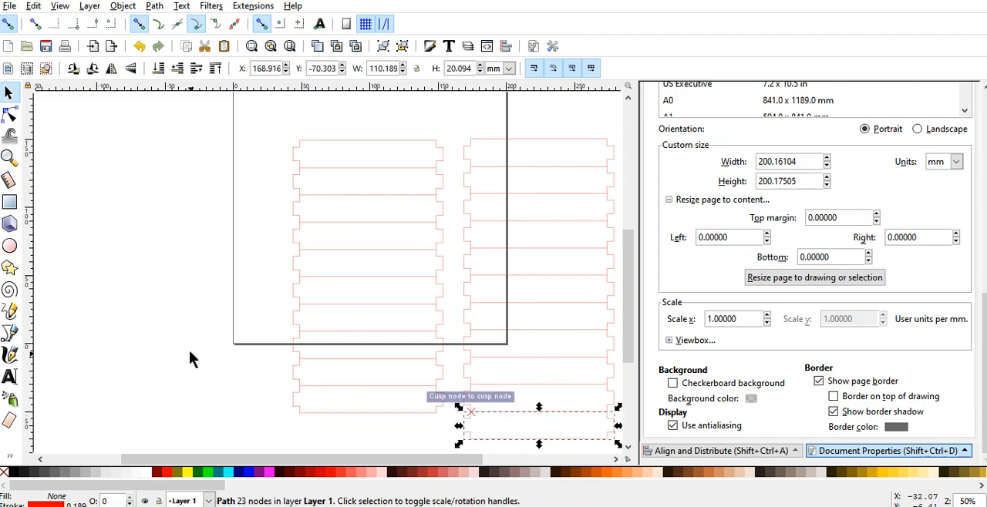
{"action": "left_click", "coordinate": [189, 350]}
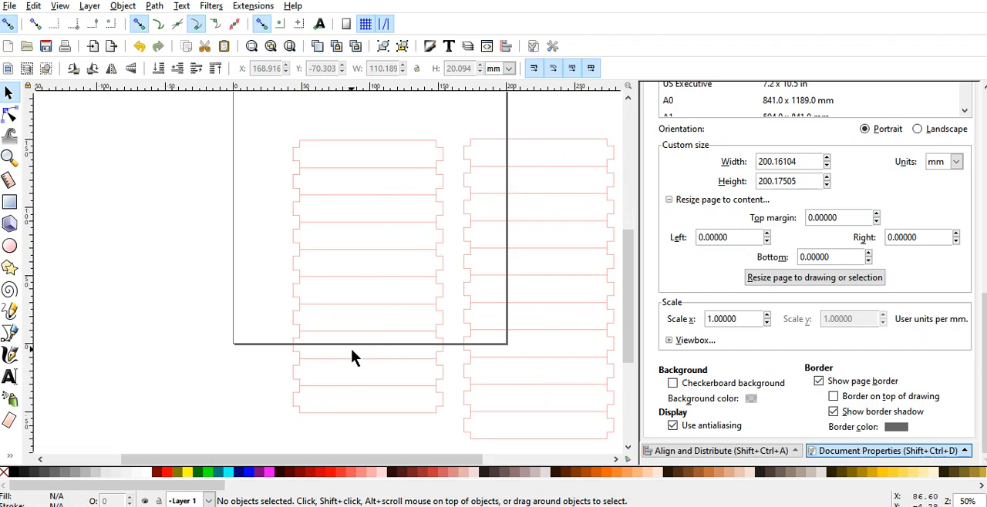
{"action": "scroll", "coordinate": [351, 355], "scroll_direction": "up", "scroll_amount": 3}
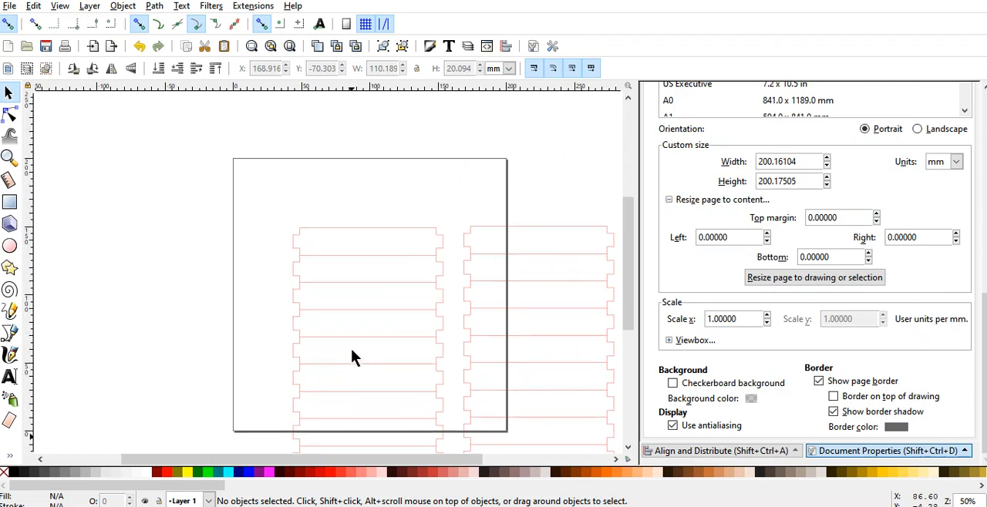
{"action": "scroll", "coordinate": [351, 351], "scroll_direction": "down", "scroll_amount": 1}
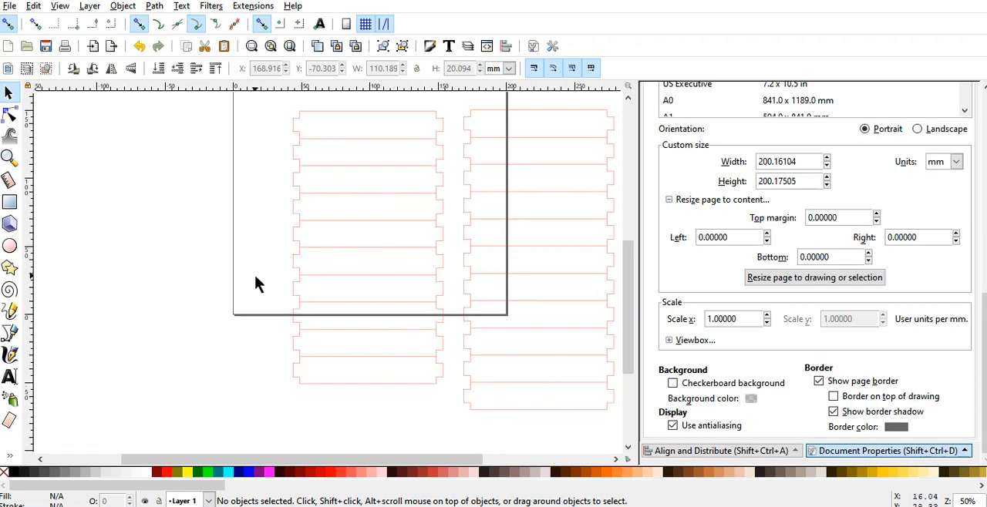
{"action": "scroll", "coordinate": [253, 279], "scroll_direction": "up", "scroll_amount": 1}
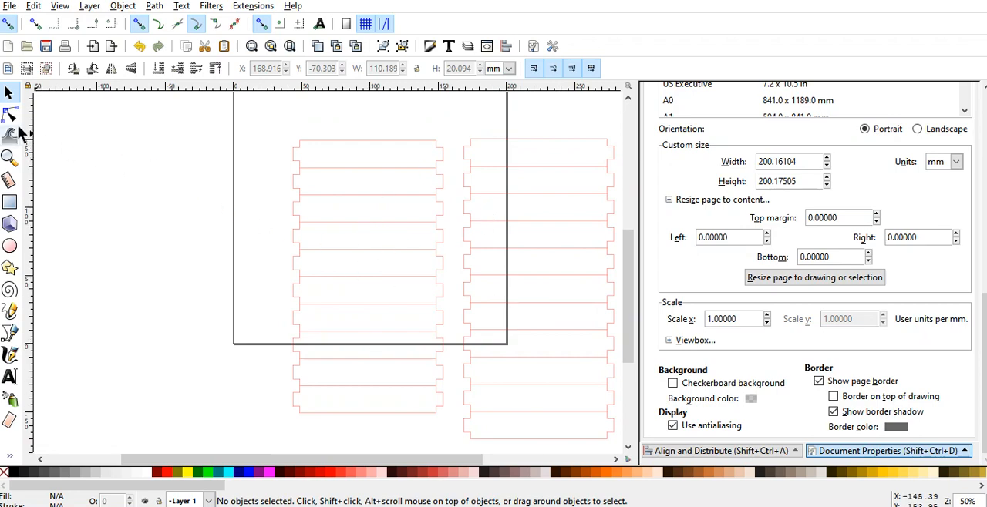
Step: Group the ten strips of the left stack, and group the eleven strips of the right stack separately
{"action": "left_click_drag", "start_coordinate": [266, 125], "coordinate": [451, 422]}
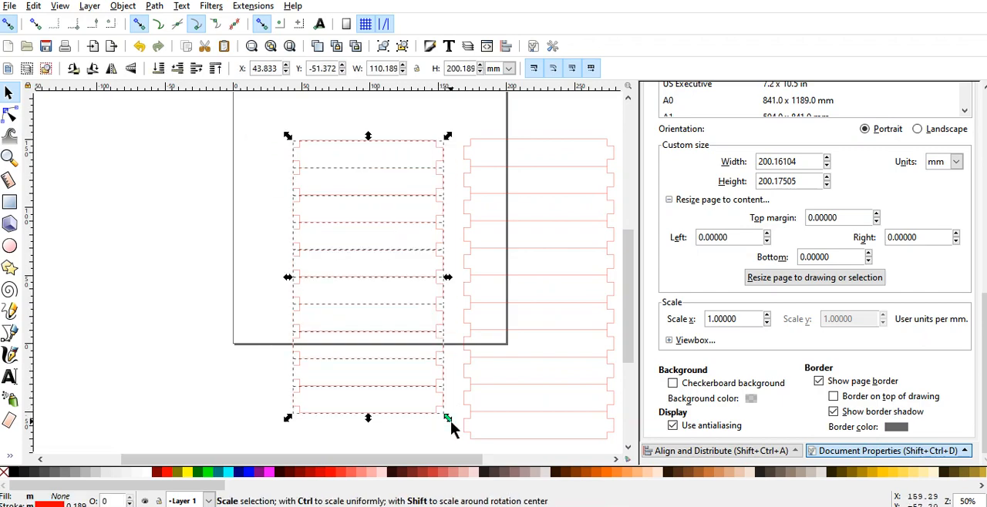
{"action": "key", "text": "ctrl"}
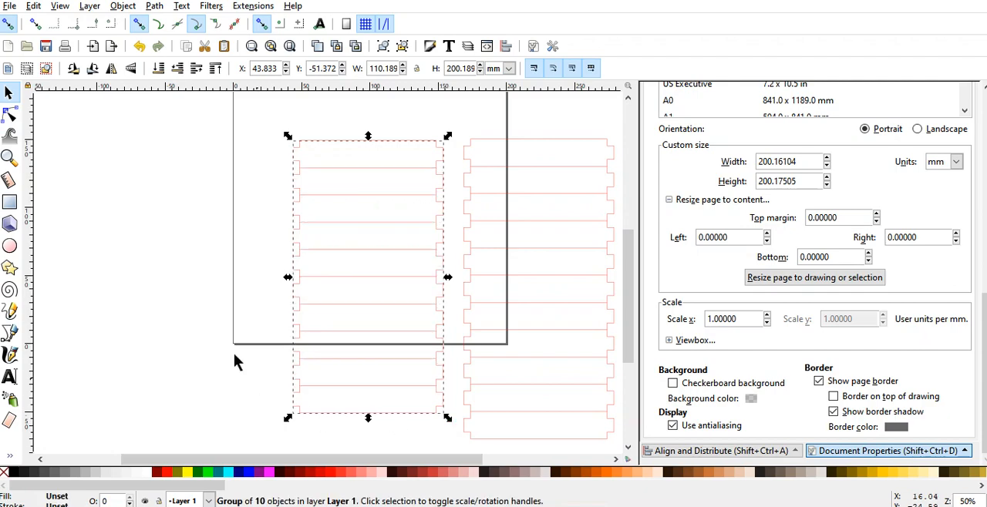
{"action": "left_click", "coordinate": [229, 350]}
{"action": "left_click_drag", "start_coordinate": [459, 134], "coordinate": [620, 448]}
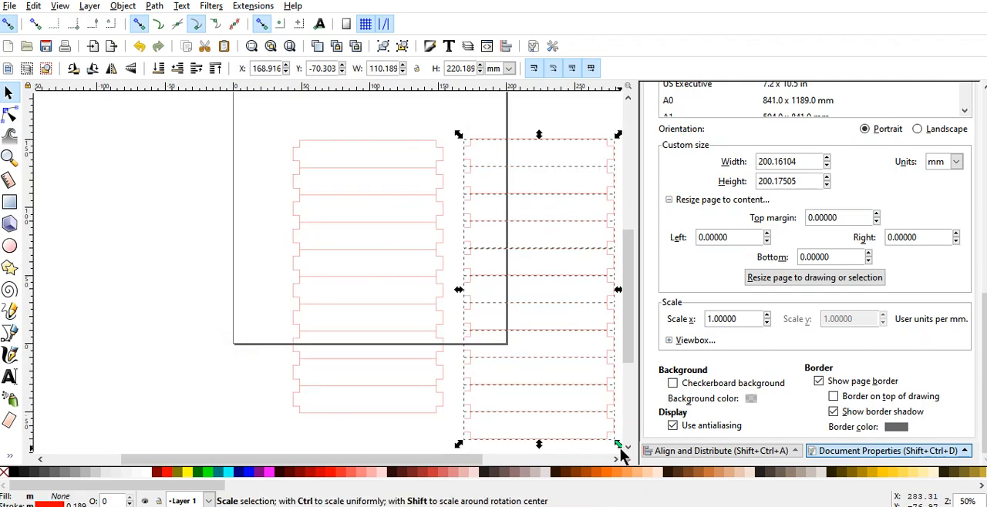
{"action": "key", "text": "ctrl+g"}
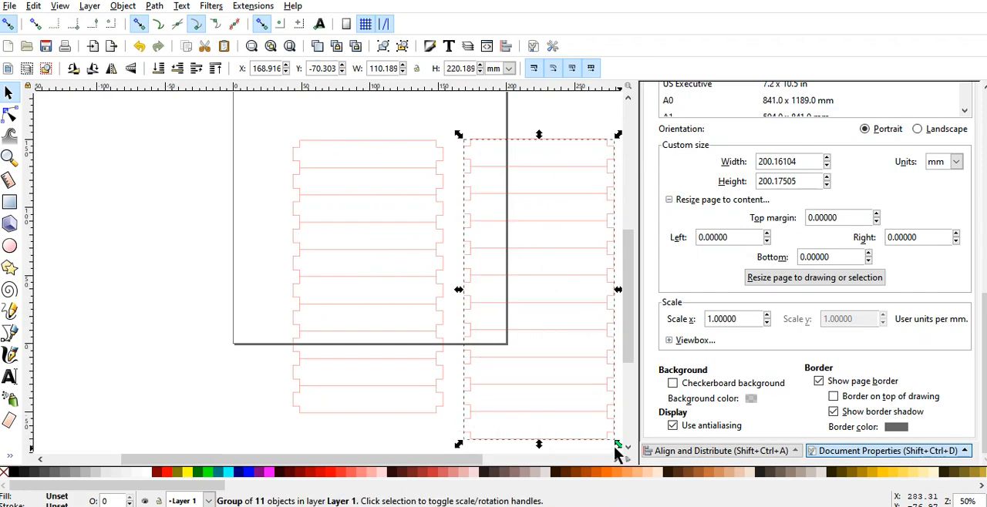
{"action": "left_click", "coordinate": [174, 259]}
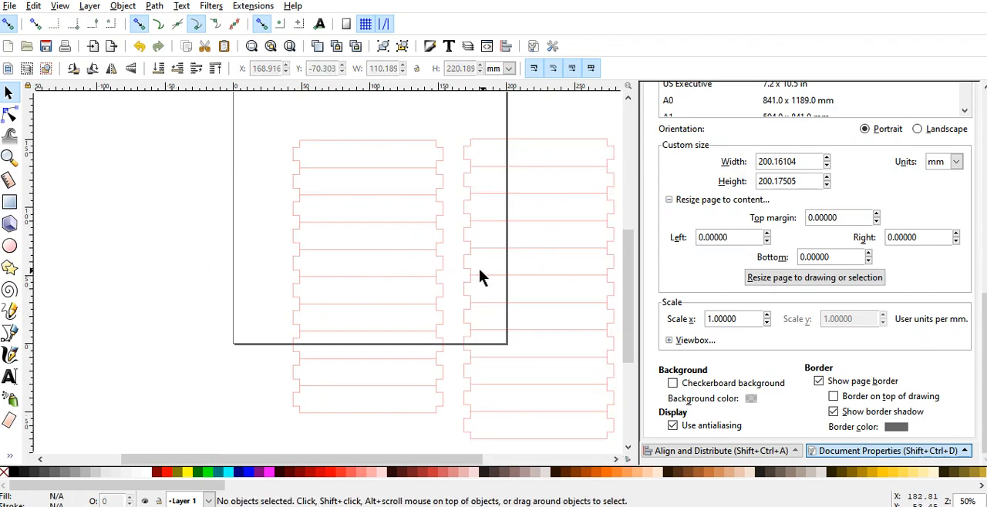
Step: Snap the eleven-strip group level with the left stack, and nudge it right to leave a gap of about 1 mm between them
{"action": "mouse_move", "coordinate": [472, 274]}
{"action": "left_mouse_down"}
{"action": "mouse_move", "coordinate": [455, 271]}
{"action": "mouse_move", "coordinate": [462, 275]}
{"action": "left_mouse_up"}
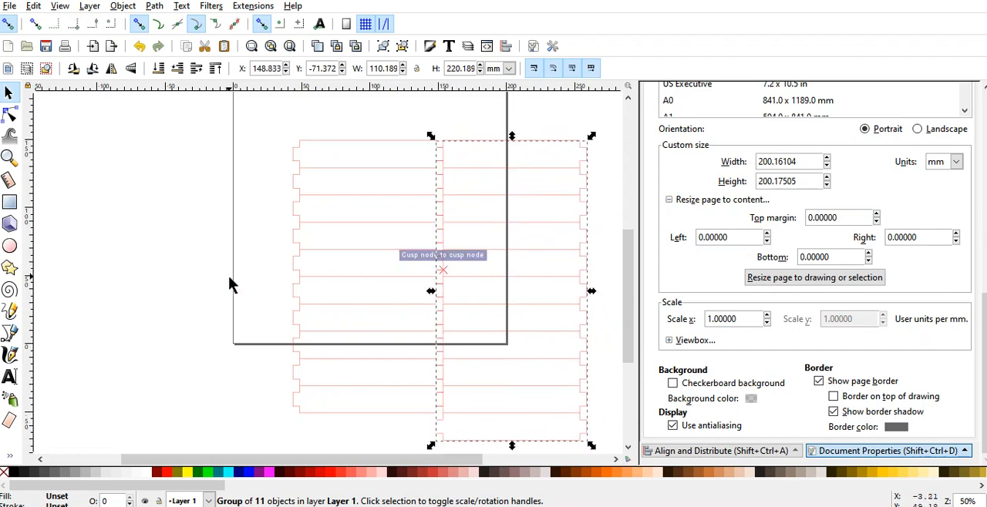
{"action": "key", "text": "Right"}
{"action": "key", "text": "Right"}
{"action": "key", "text": "Right"}
{"action": "key", "text": "Right"}
{"action": "key", "text": "Right"}
{"action": "key", "text": "Right"}
{"action": "key", "text": "Right"}
{"action": "key", "text": "Right"}
{"action": "key", "text": "Right"}
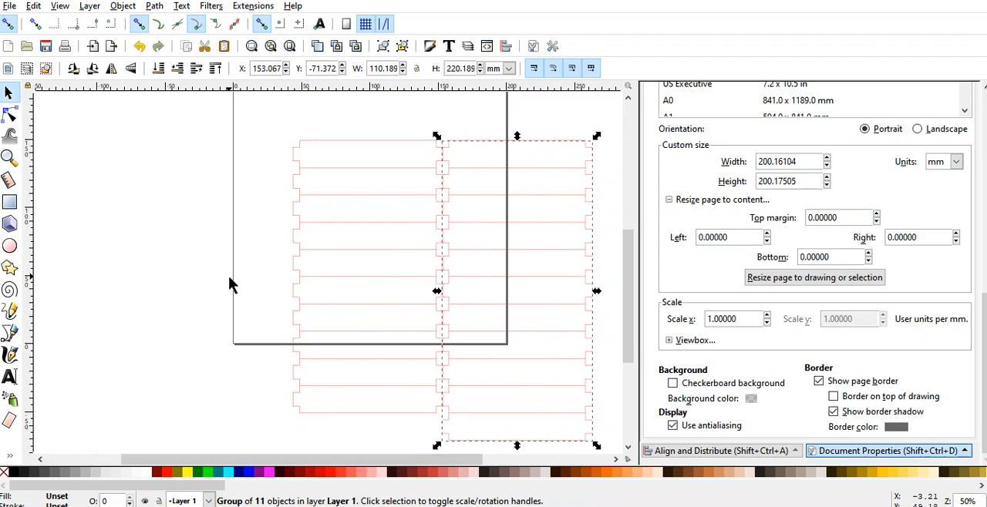
{"action": "key", "text": "Right"}
{"action": "key", "text": "Right"}
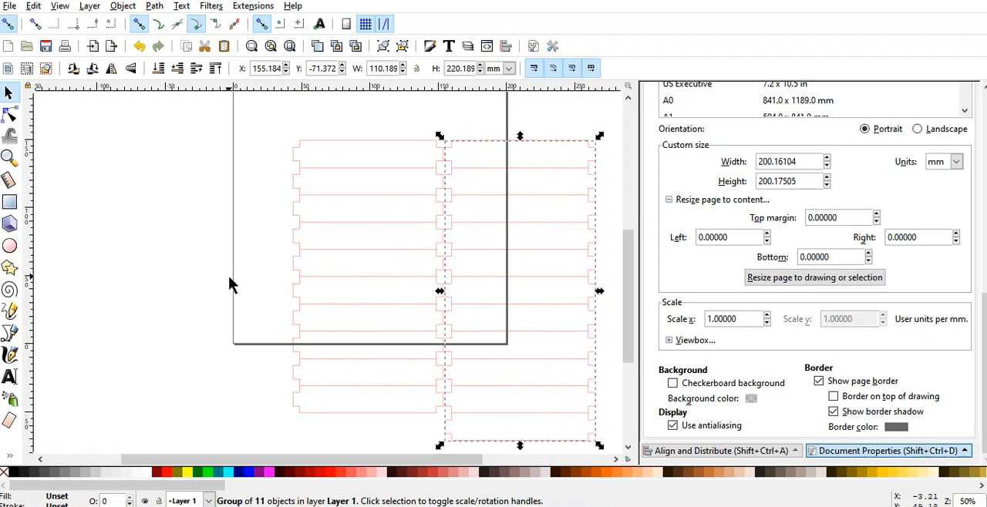
{"action": "left_click", "coordinate": [207, 270]}
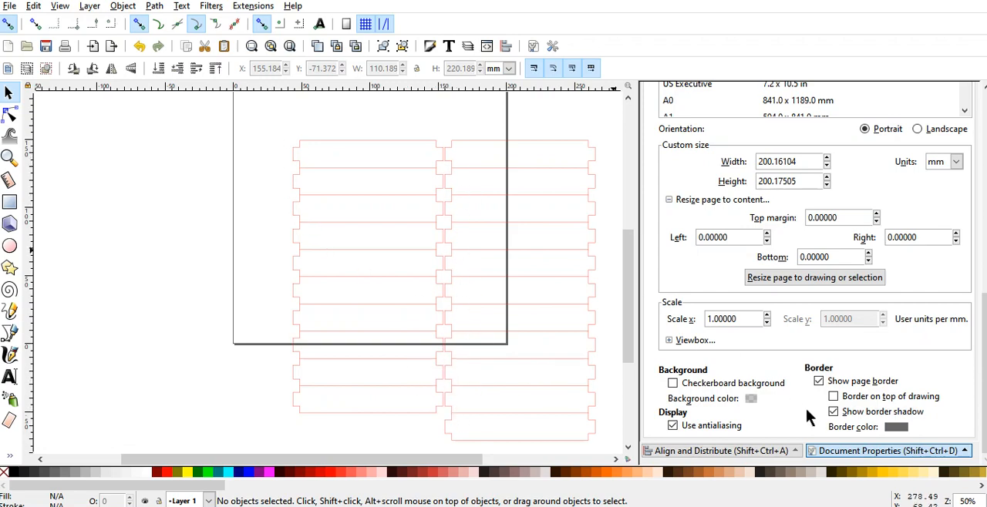
Step: Resize the page to fit the drawing and save it as a new SVG file named "round box slats 21"
{"action": "left_click", "coordinate": [789, 279]}
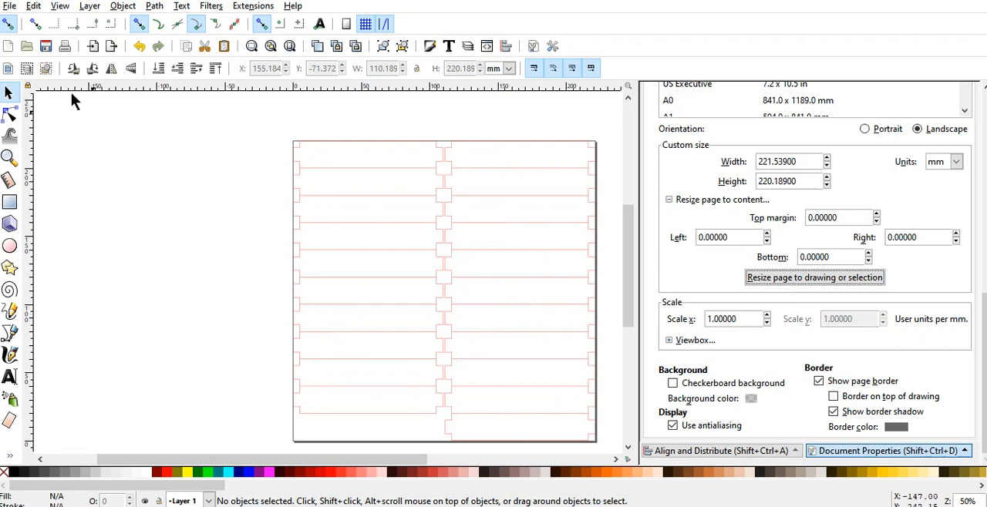
{"action": "left_click", "coordinate": [13, 8]}
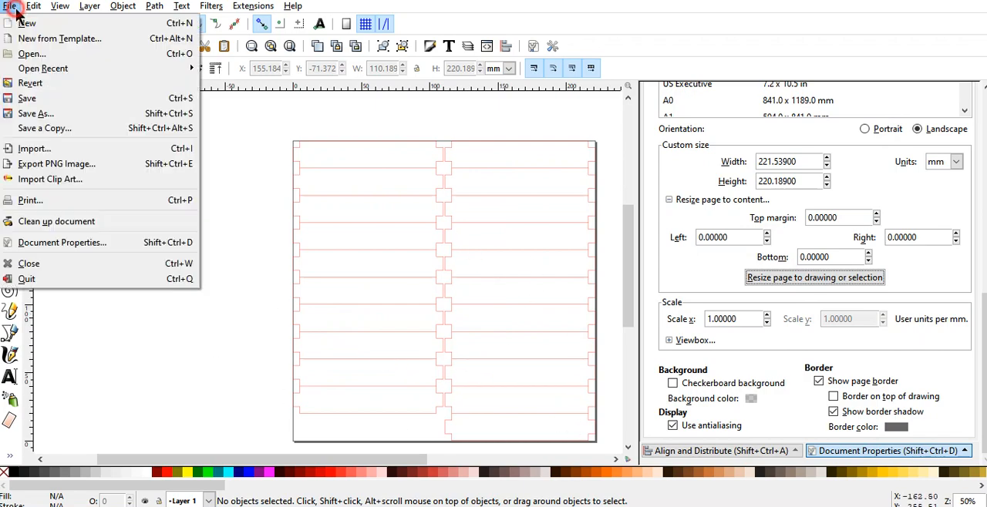
{"action": "left_click", "coordinate": [42, 116]}
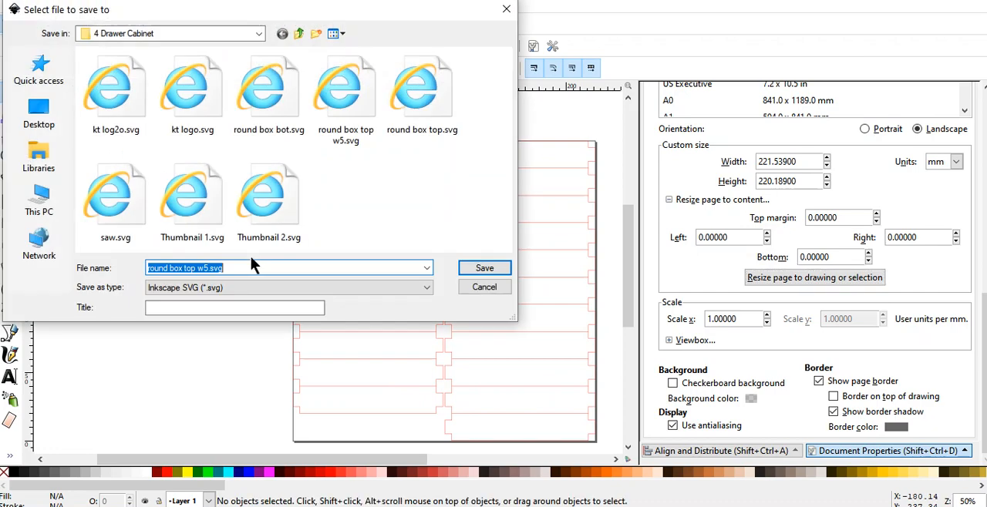
{"action": "left_click", "coordinate": [210, 273]}
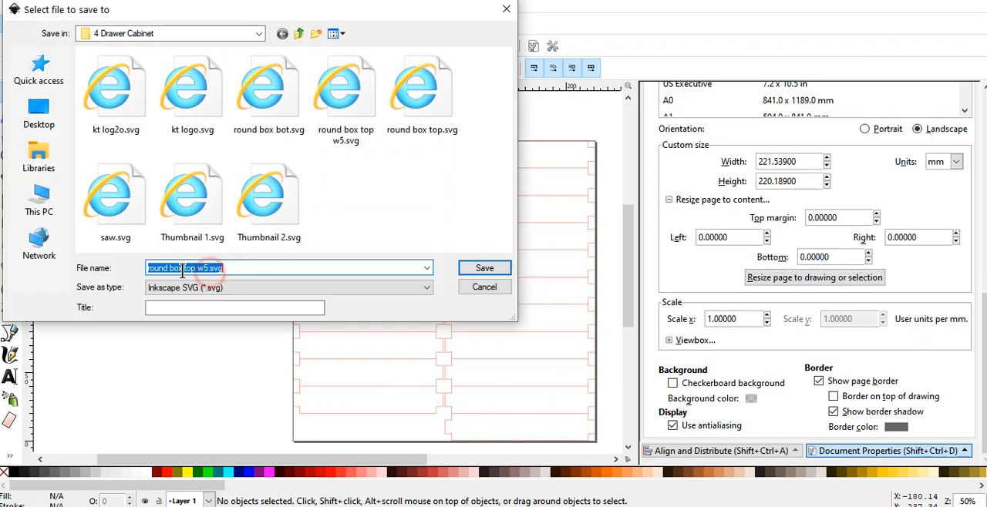
{"action": "left_click_drag", "start_coordinate": [184, 270], "coordinate": [210, 269]}
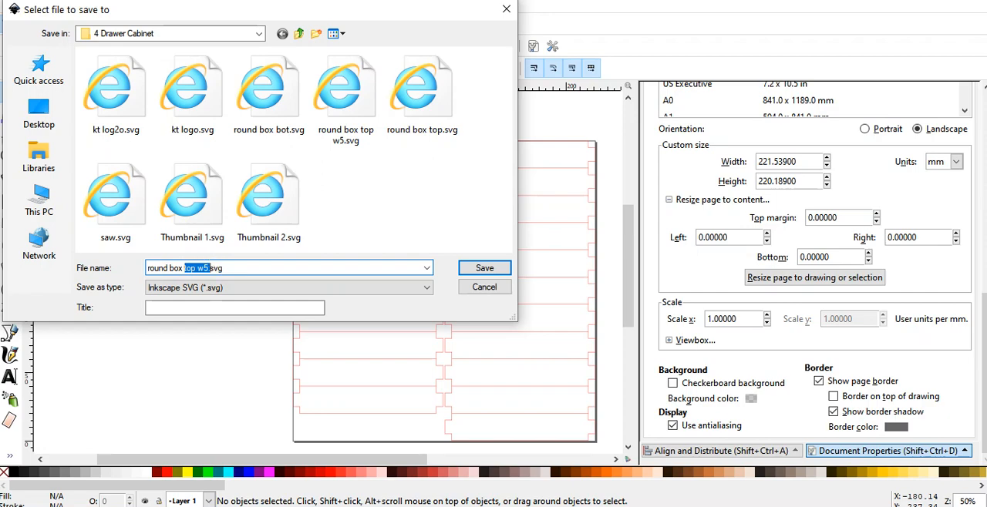
{"action": "type", "text": "slats 21"}
{"action": "left_click", "coordinate": [472, 267]}
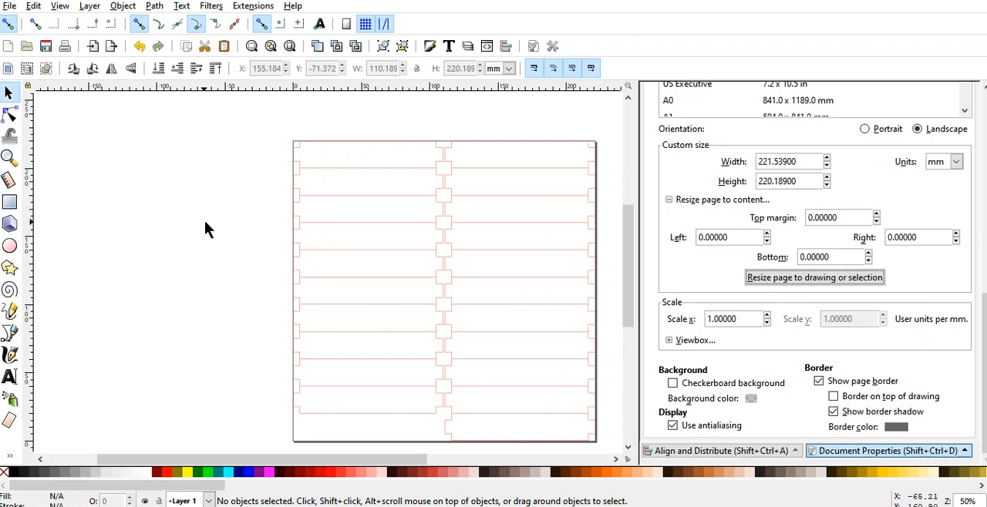
{"action": "scroll", "coordinate": [205, 219], "scroll_direction": "down", "scroll_amount": 1}
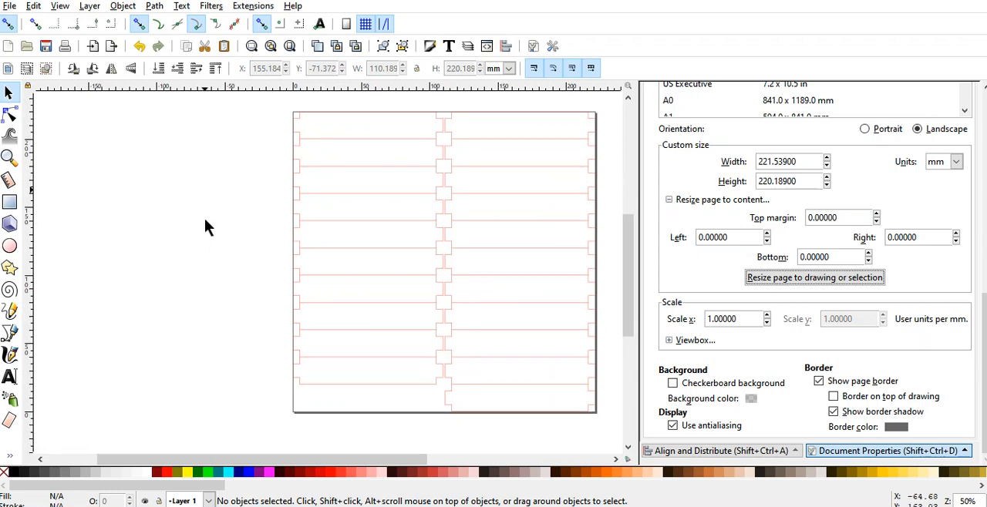
{"action": "scroll", "coordinate": [207, 269], "scroll_direction": "up", "scroll_amount": 1}
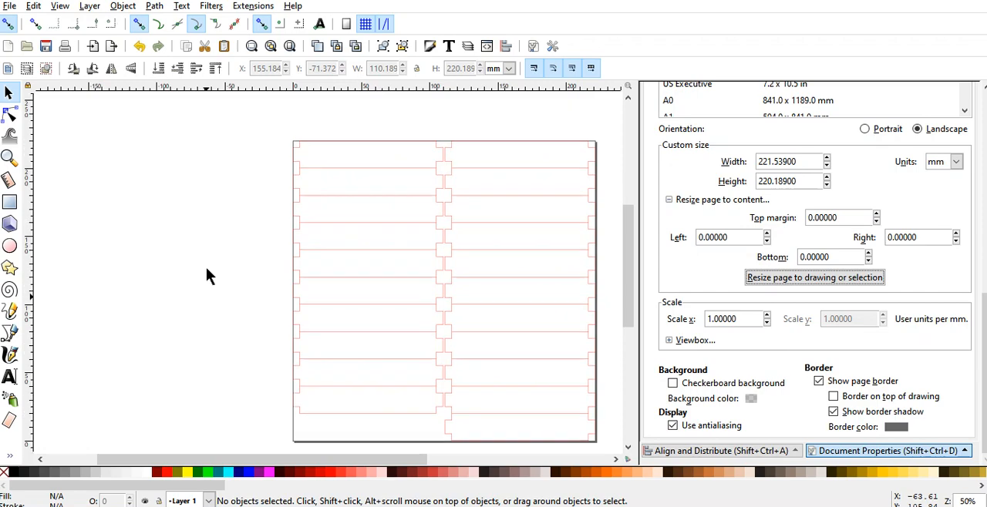